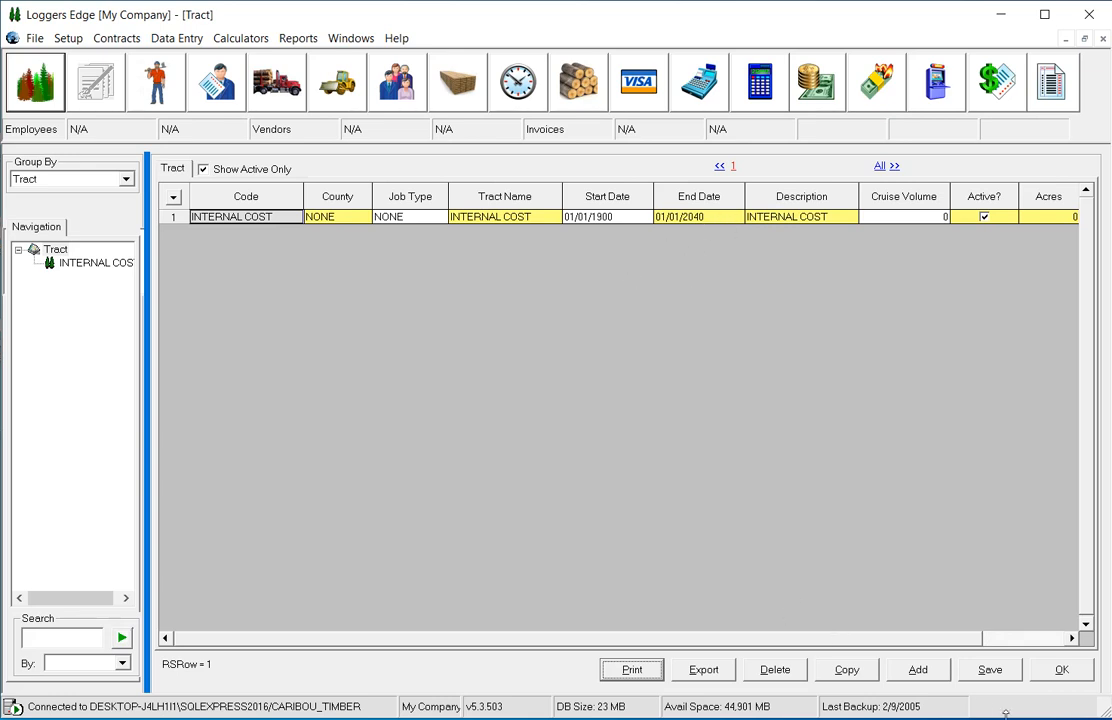
Start a new tract and create the county Ben Hill, using it as the tract's county
click(918, 671)
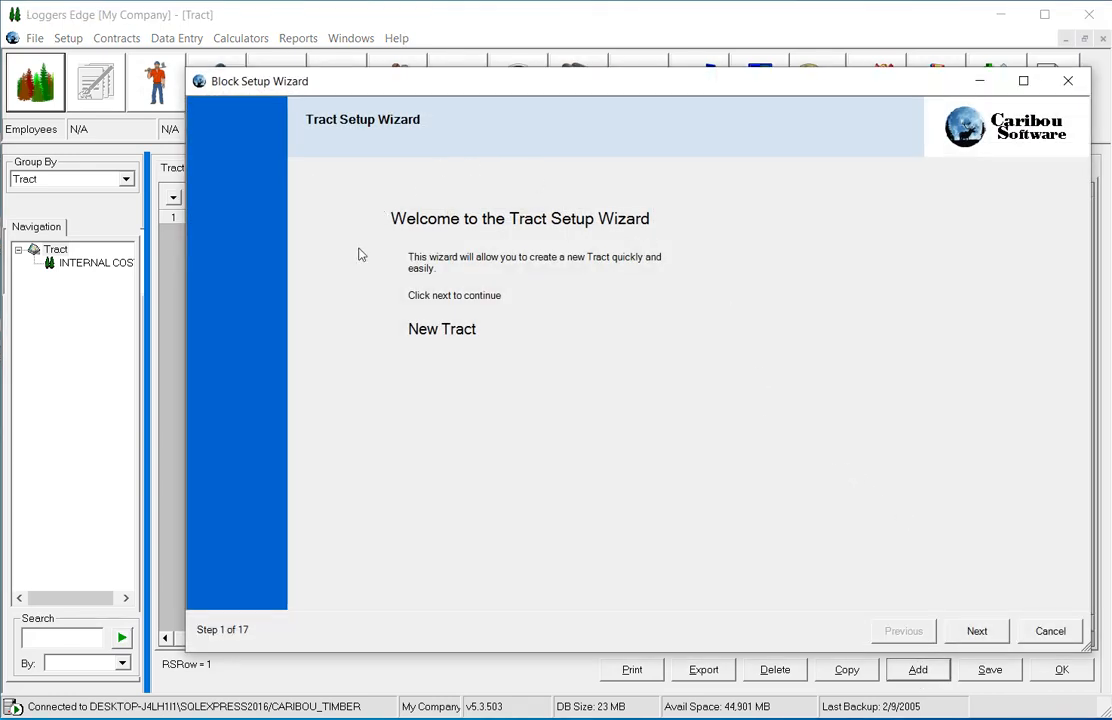
click(977, 633)
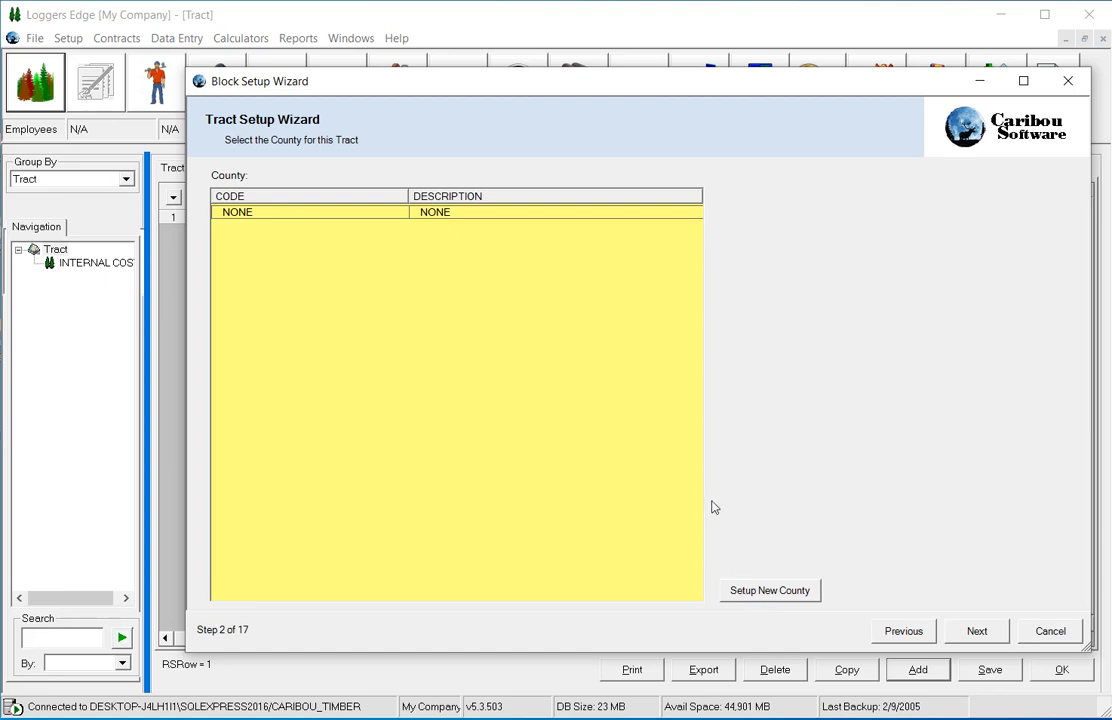
click(257, 216)
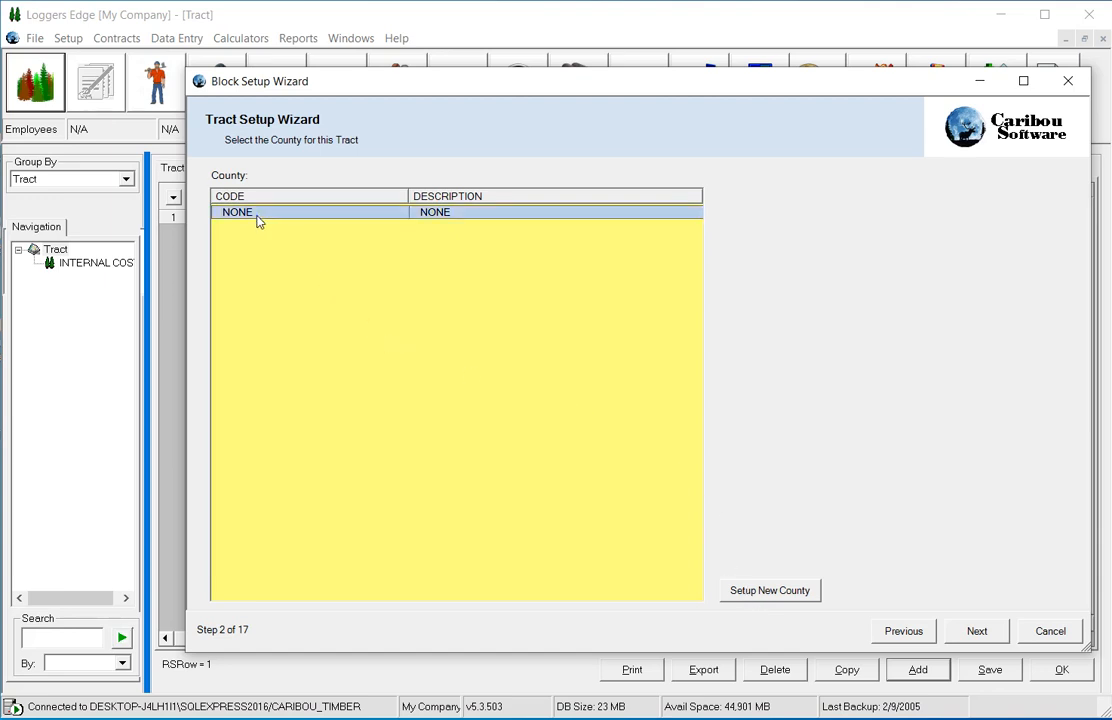
click(755, 596)
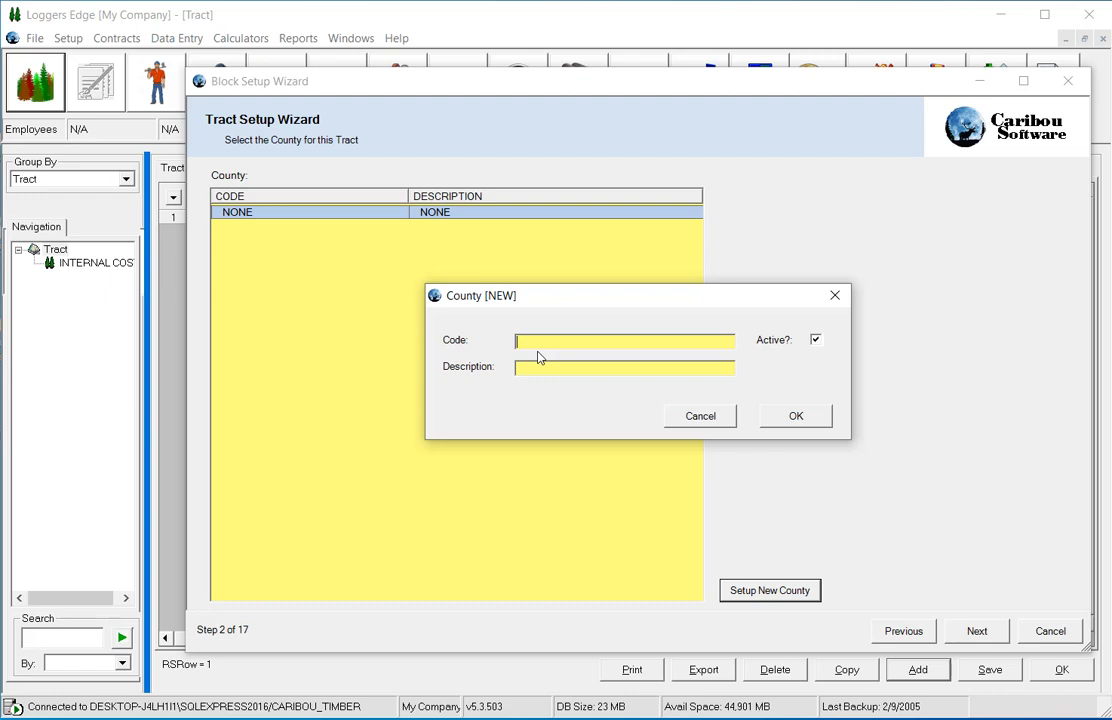
text(Ben Hill)
key(Tab)
click(795, 417)
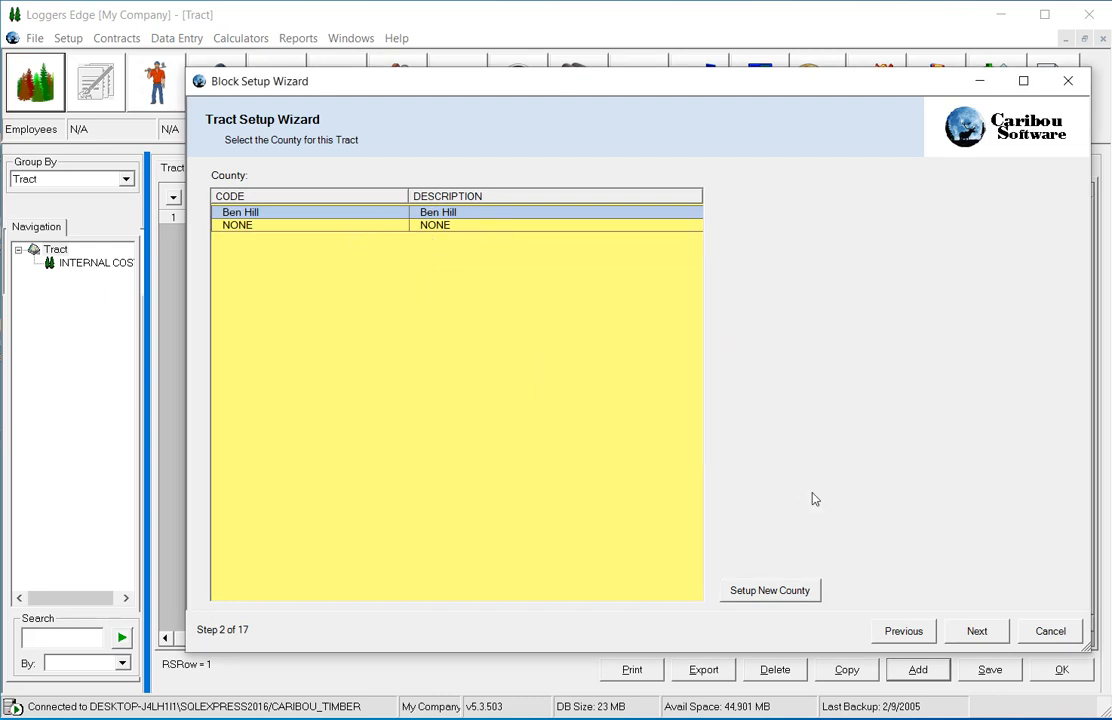
click(975, 632)
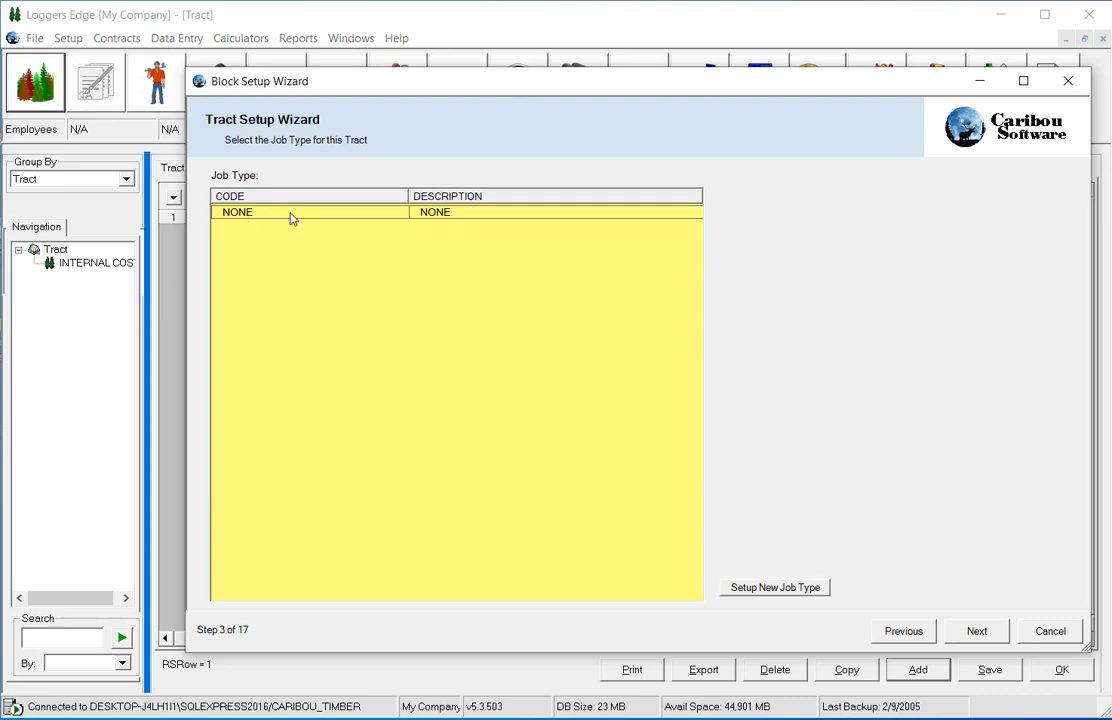
Create the job type 1st Thinning and use it for the new tract
click(785, 590)
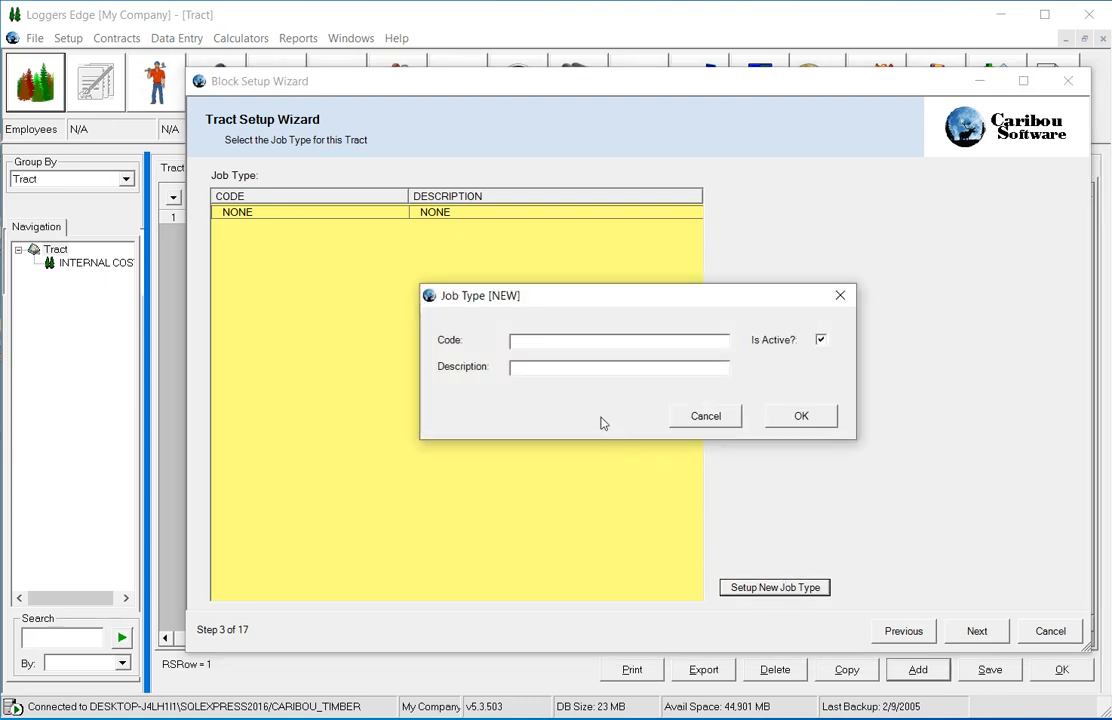
text(1st Thinning)
key(Tab)
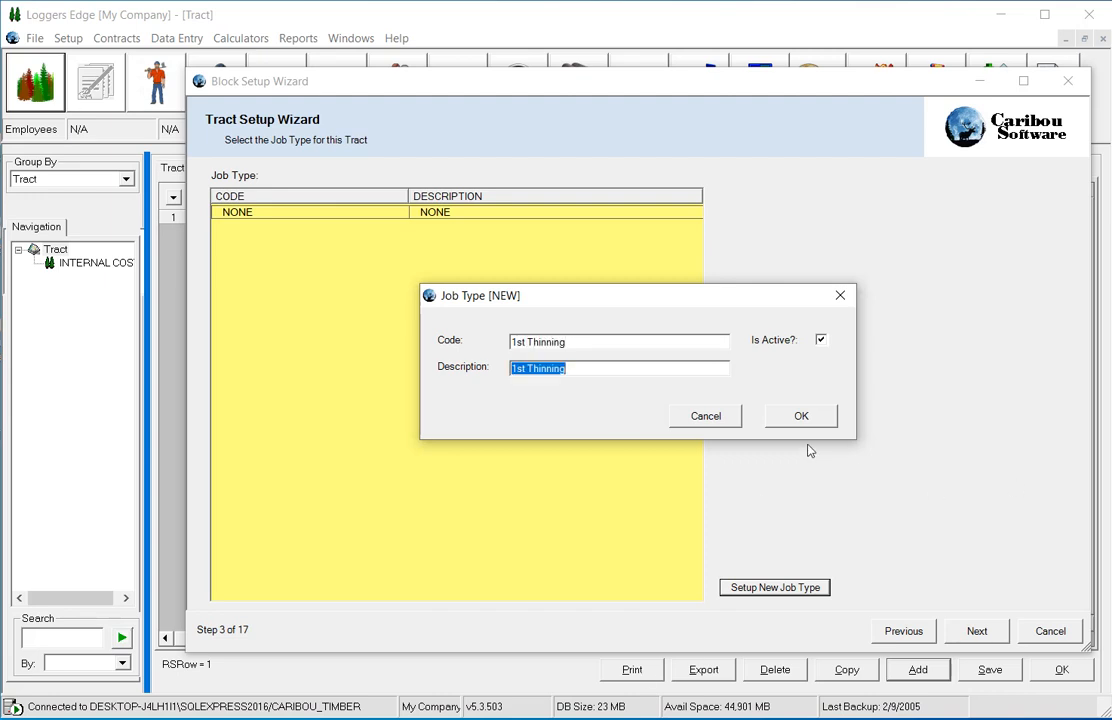
click(805, 417)
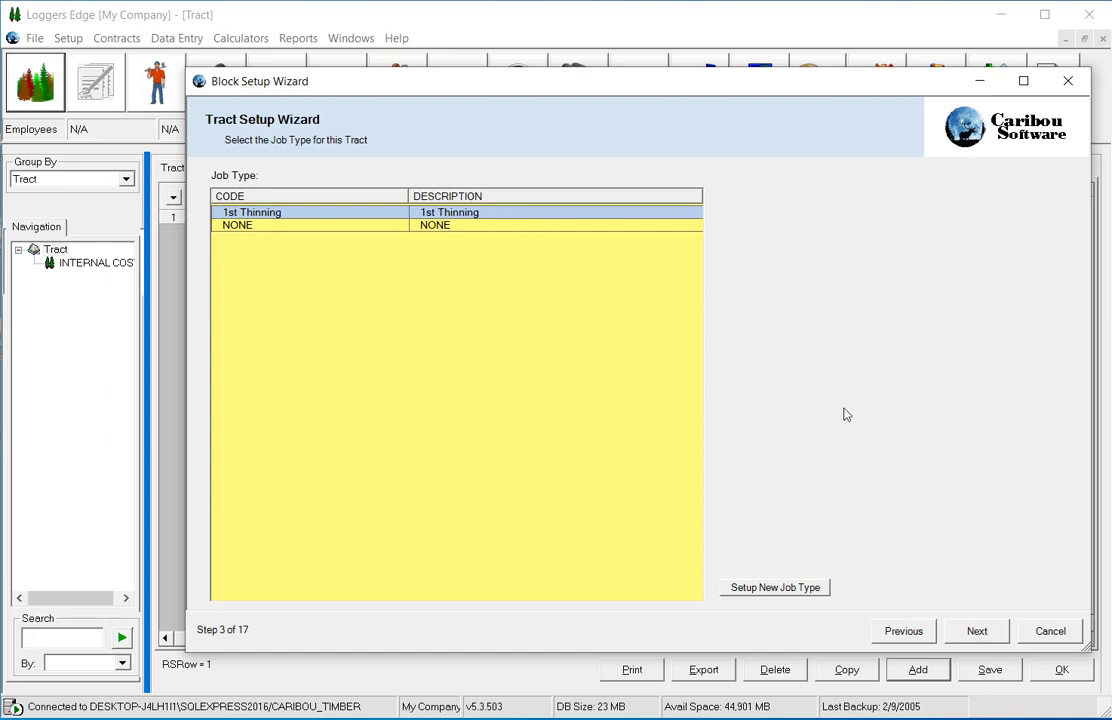
click(983, 636)
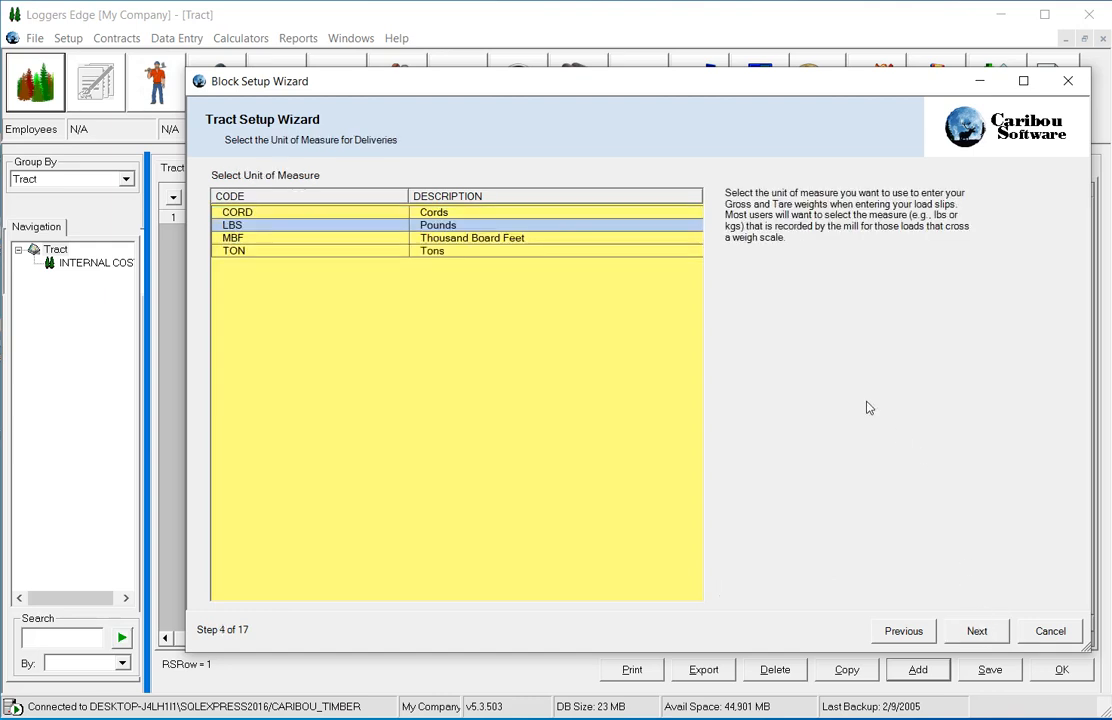
Choose TON as the deliveries' unit of measure and accept TON as the production volume measure
click(270, 253)
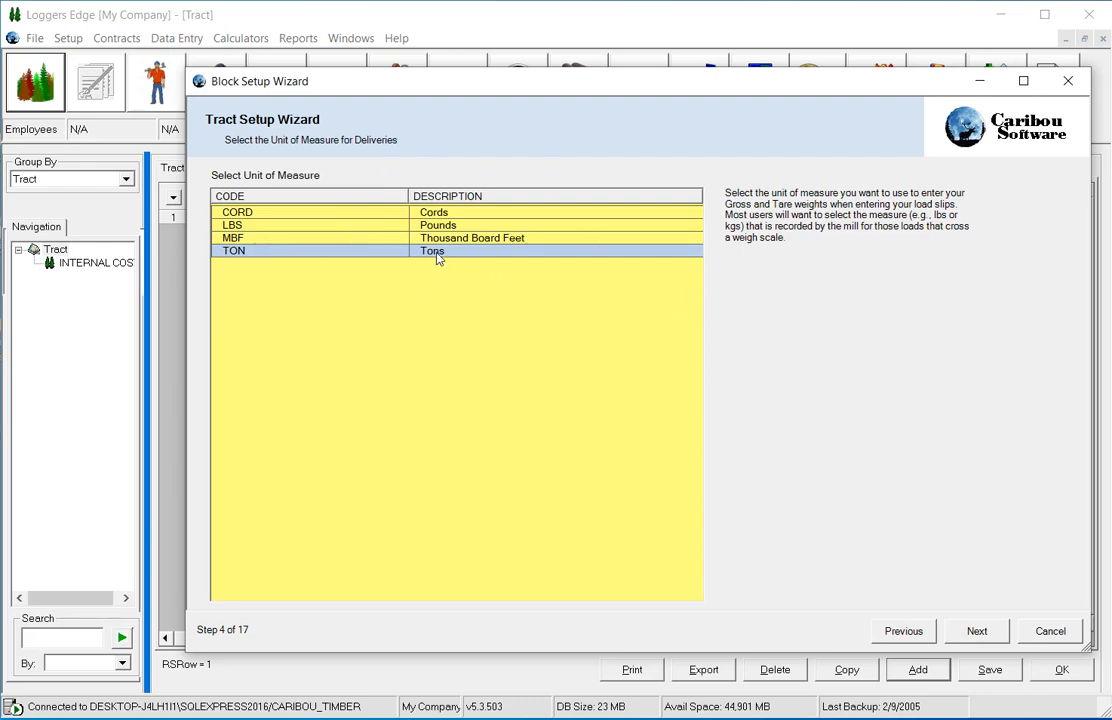
click(980, 633)
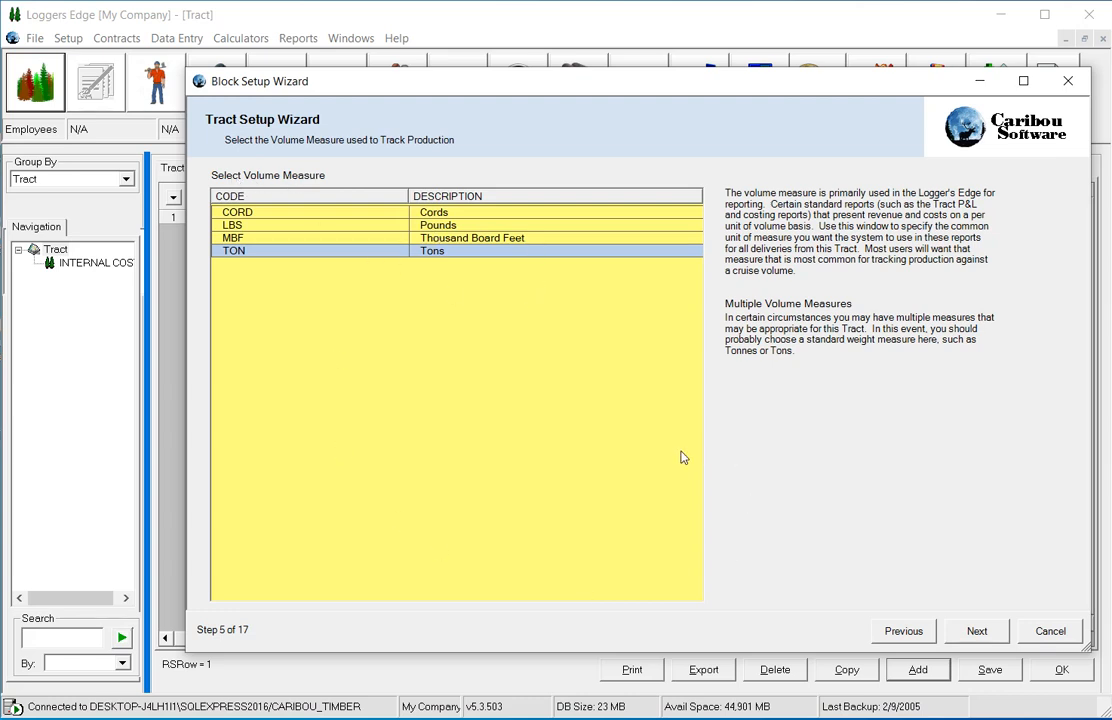
click(904, 632)
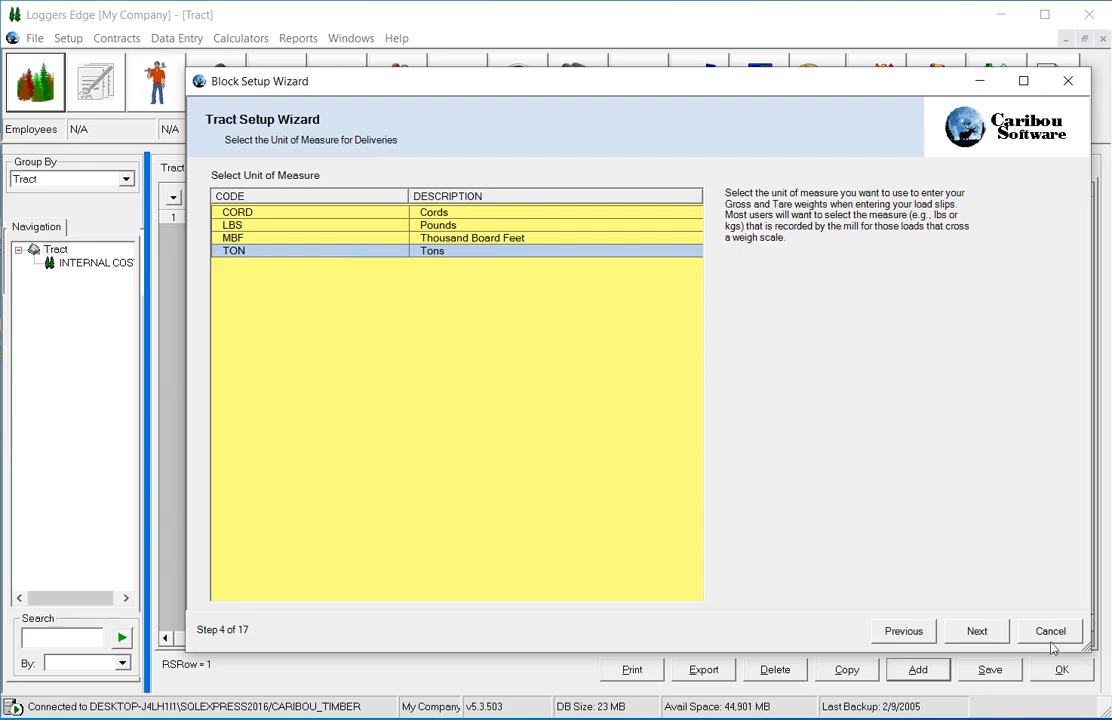
click(990, 640)
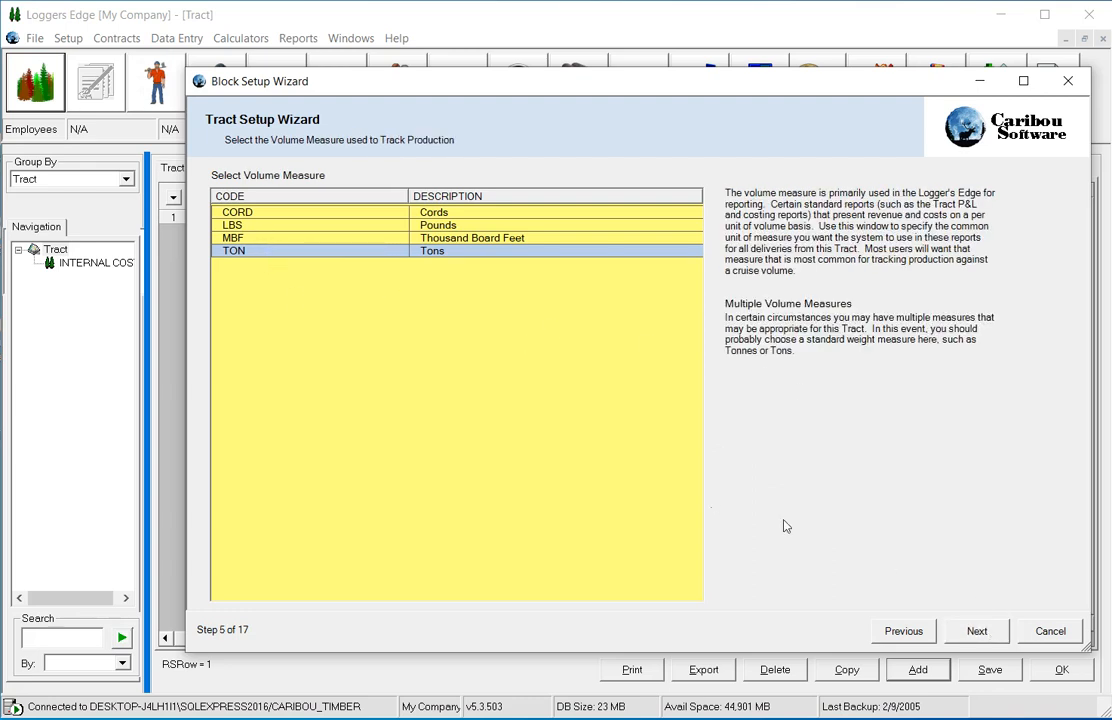
click(972, 632)
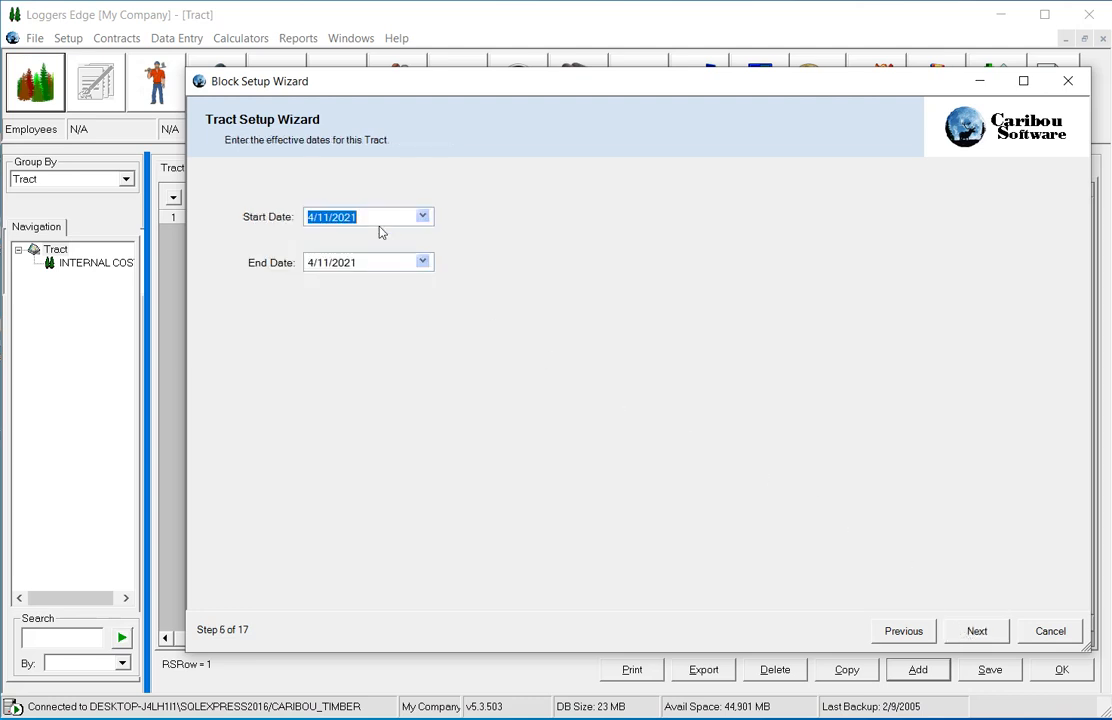
Set the tract's effective dates to start 1/1/2021 and end 12/31/2021
text(1/)
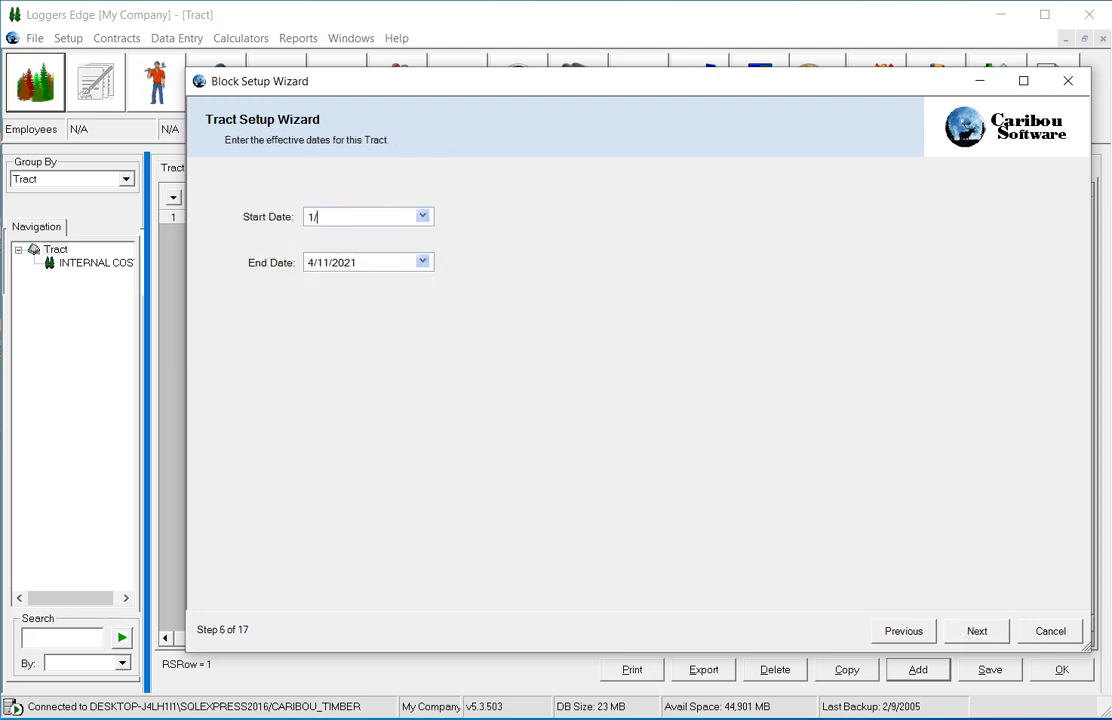
text(1/2021)
key(Tab)
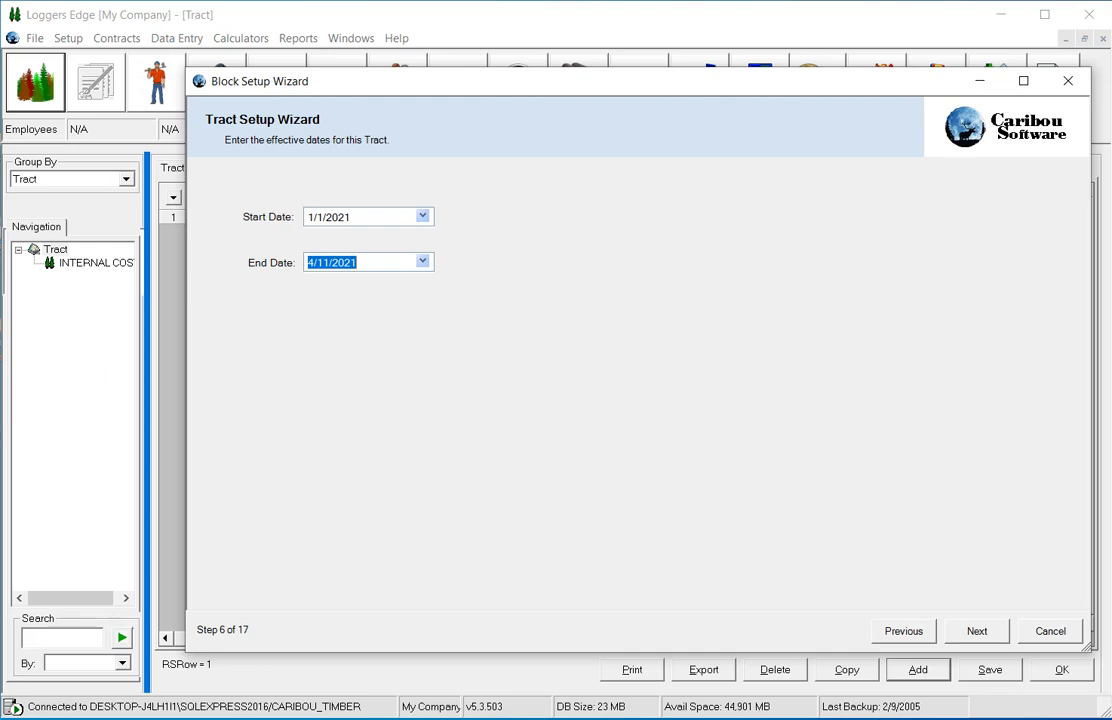
text(12/31)
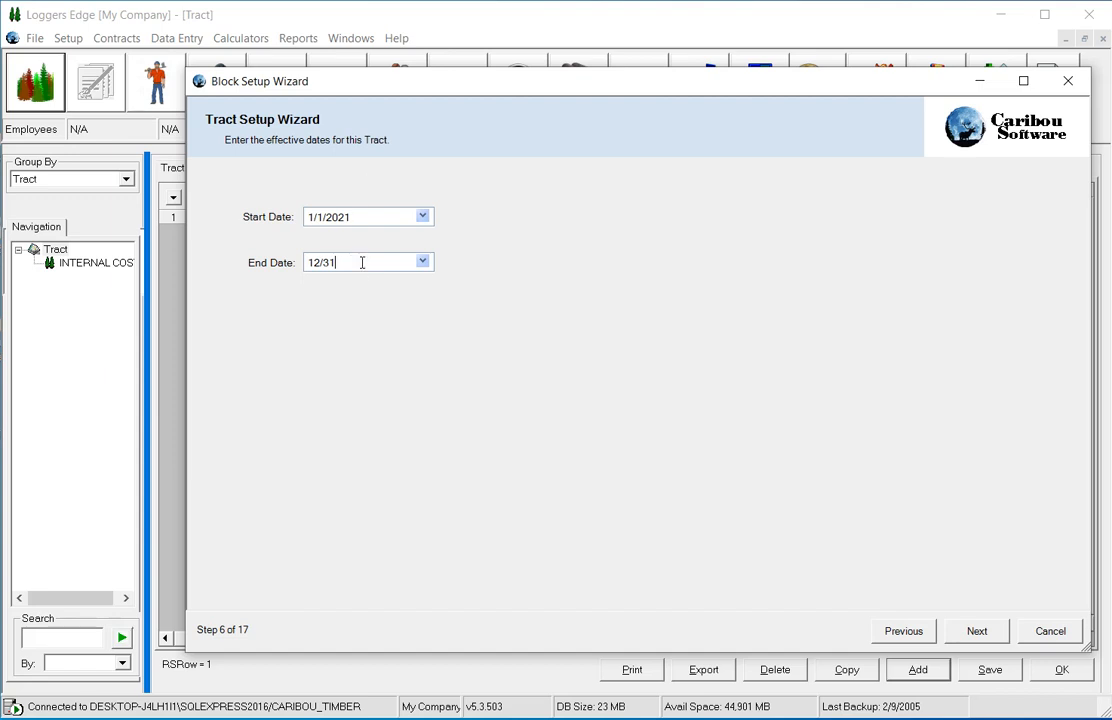
click(422, 263)
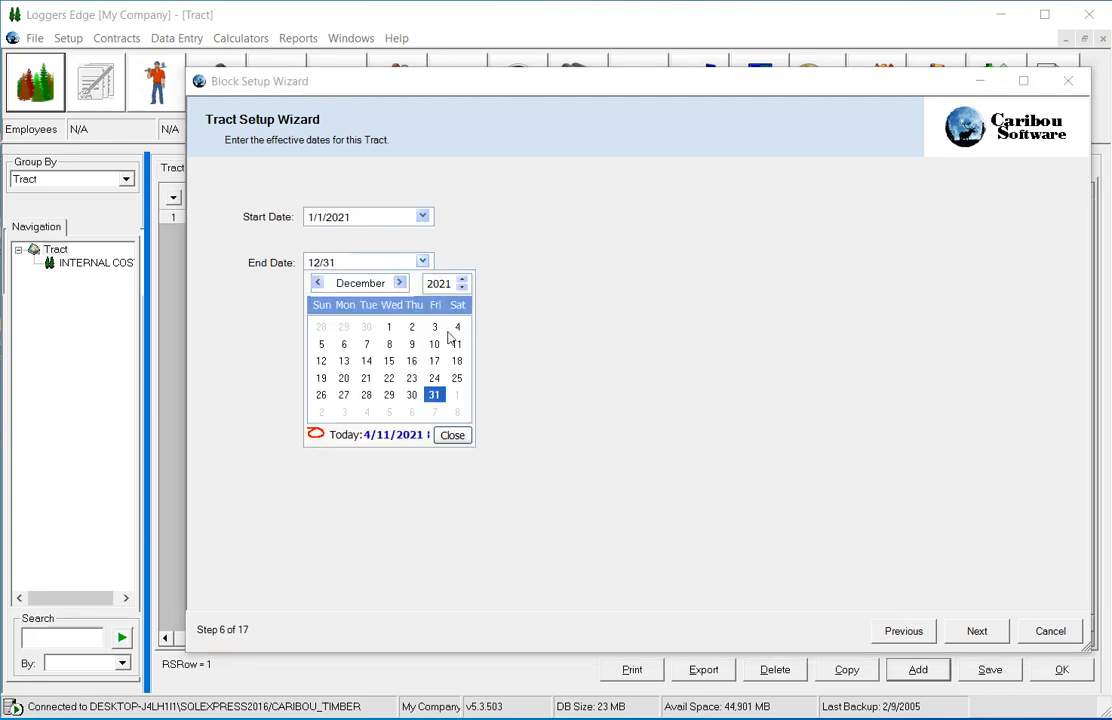
click(434, 395)
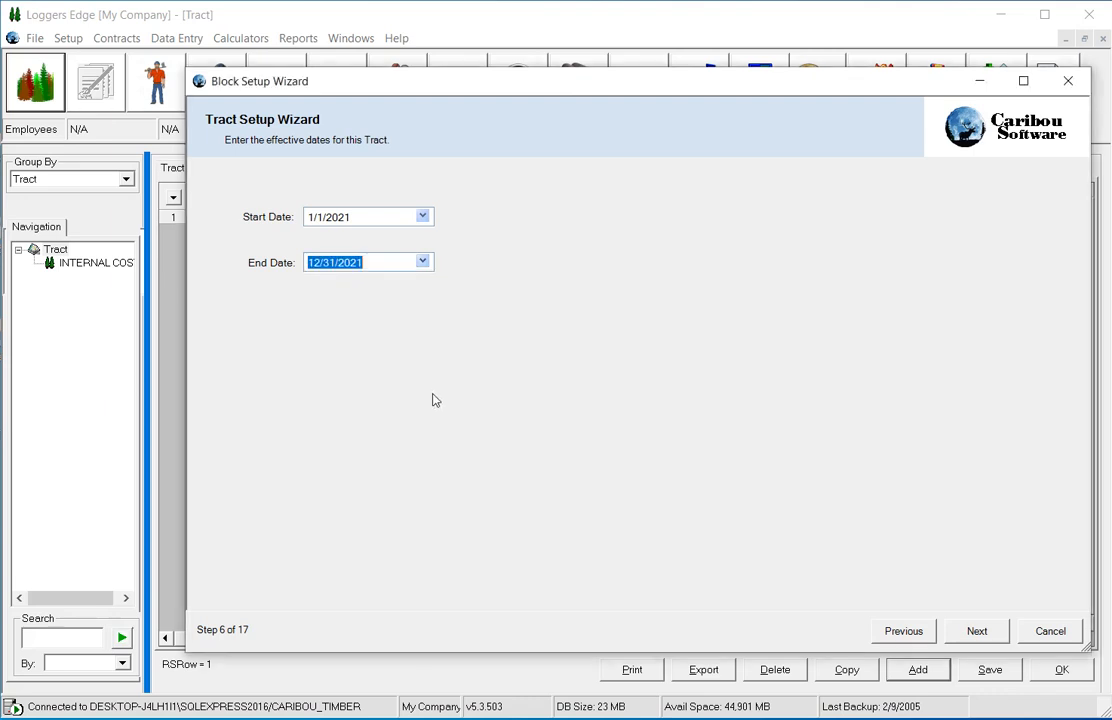
click(985, 635)
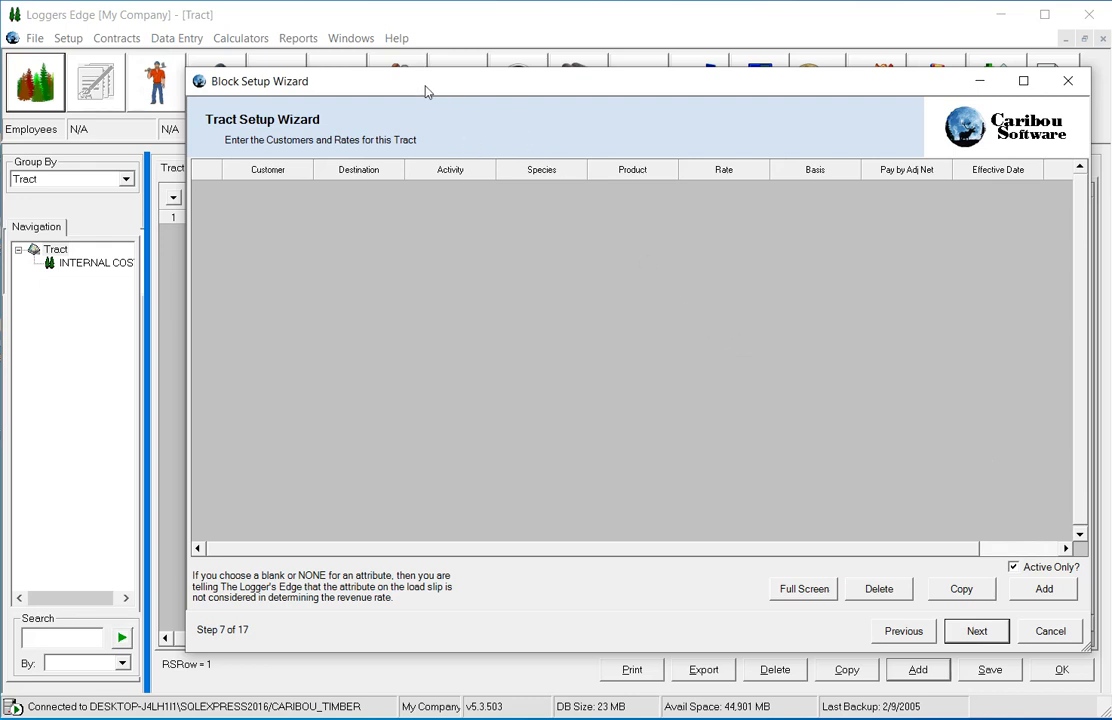
Leave the tract's customers and rates empty and continue to the contractor pay rates
drag(420, 91, 370, 87)
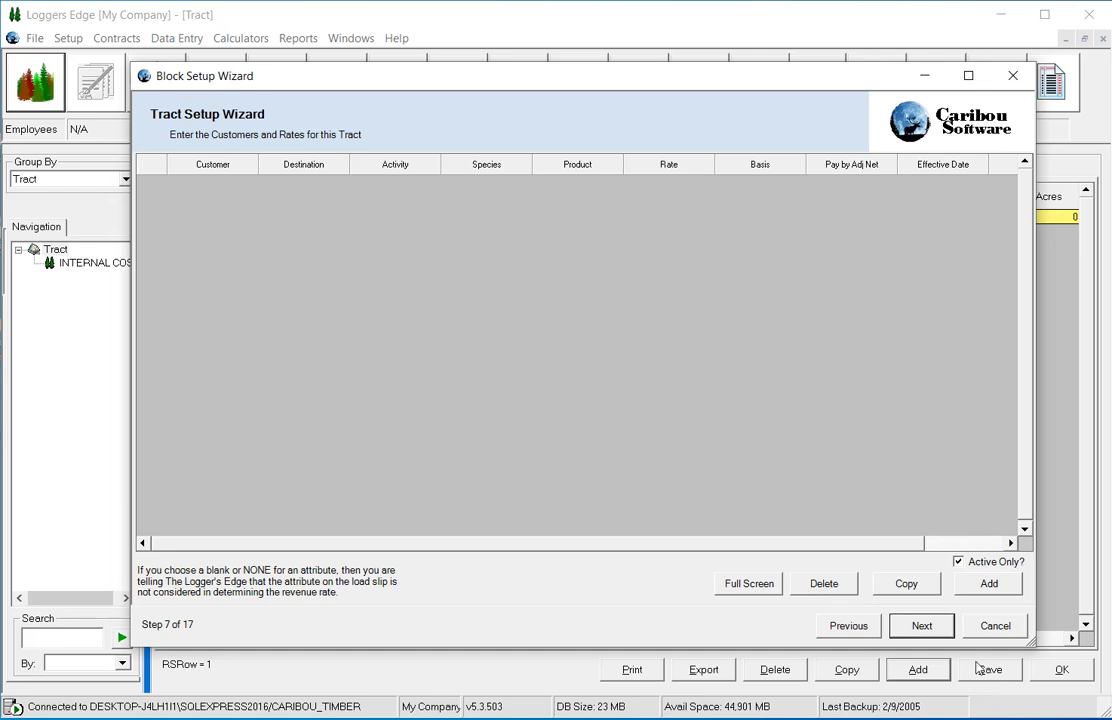
click(922, 628)
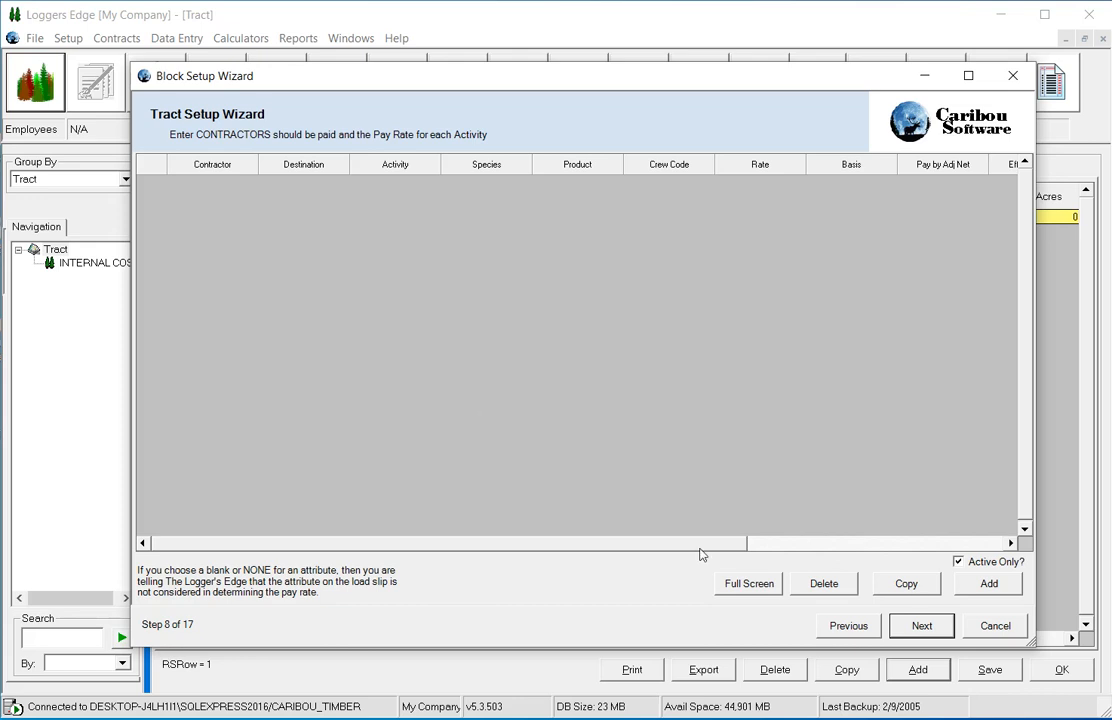
click(846, 629)
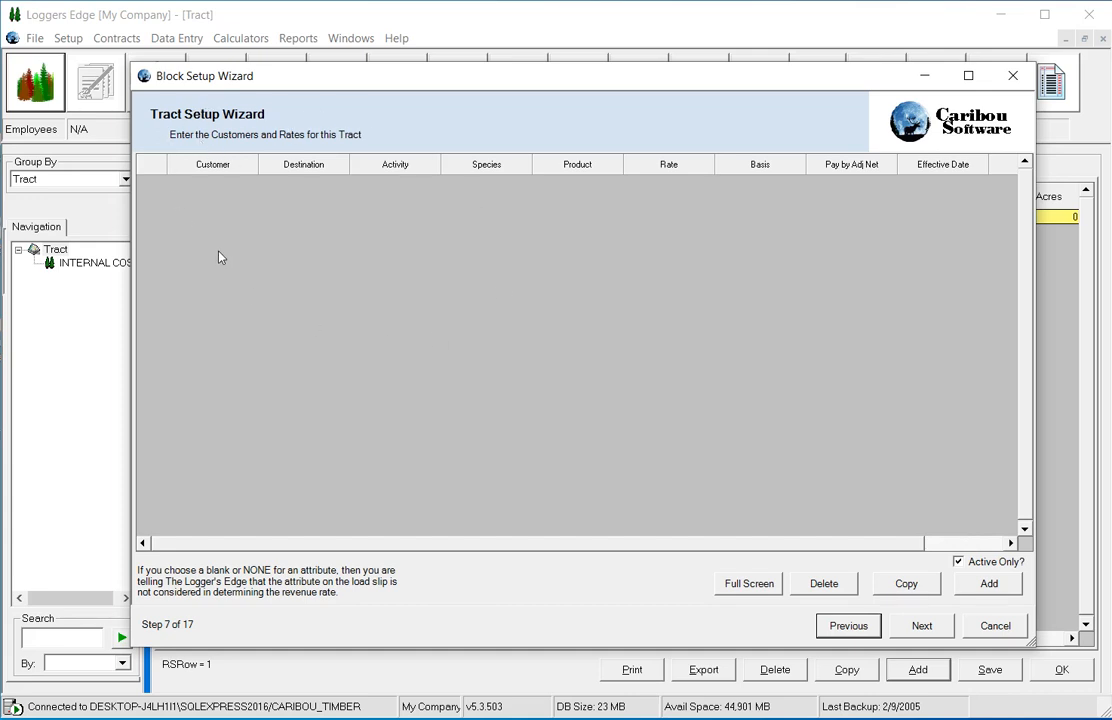
click(928, 632)
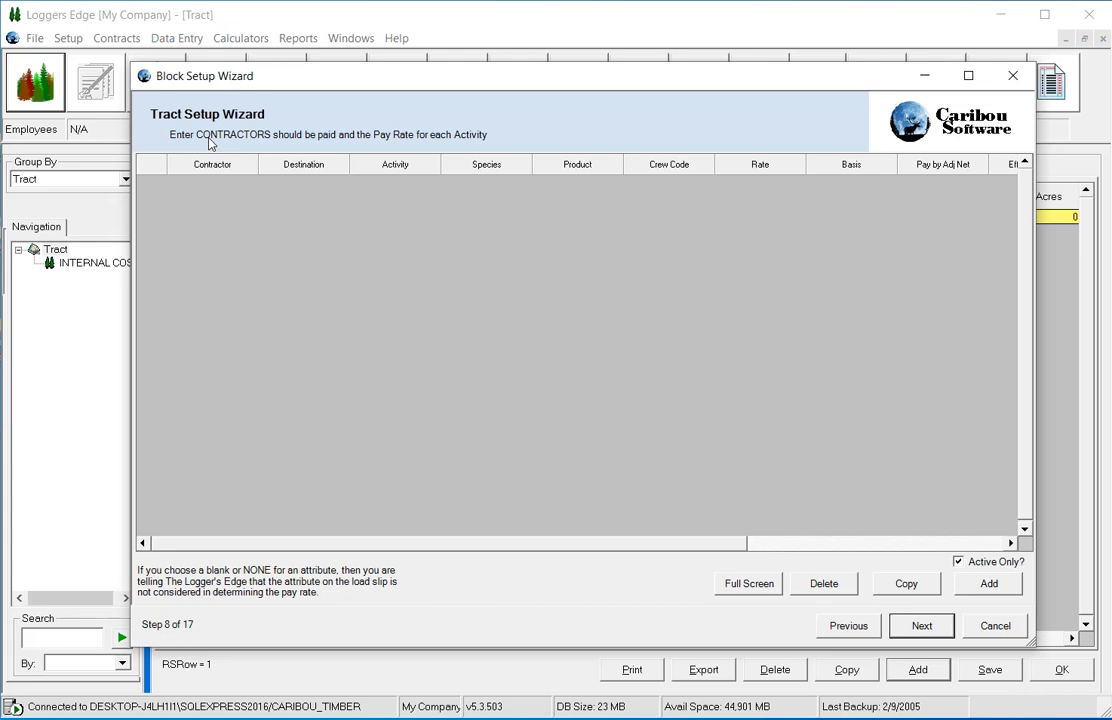
Add a contractor pay rate row for Stella Estates with the activity STUMPAGE
click(987, 586)
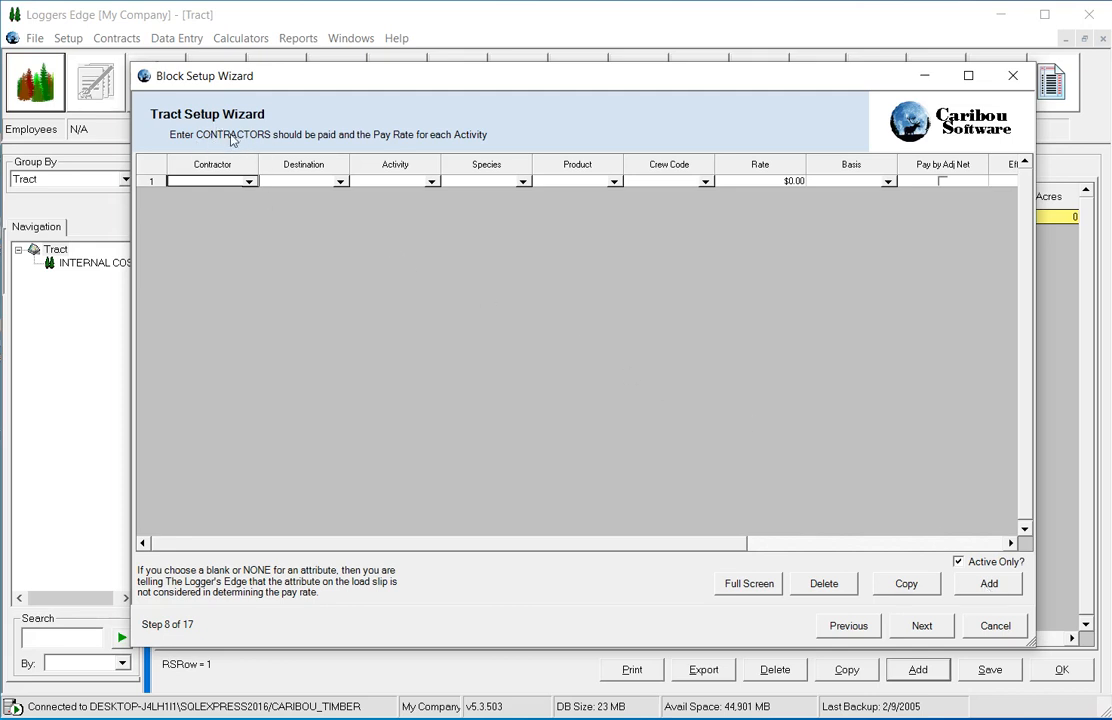
click(249, 182)
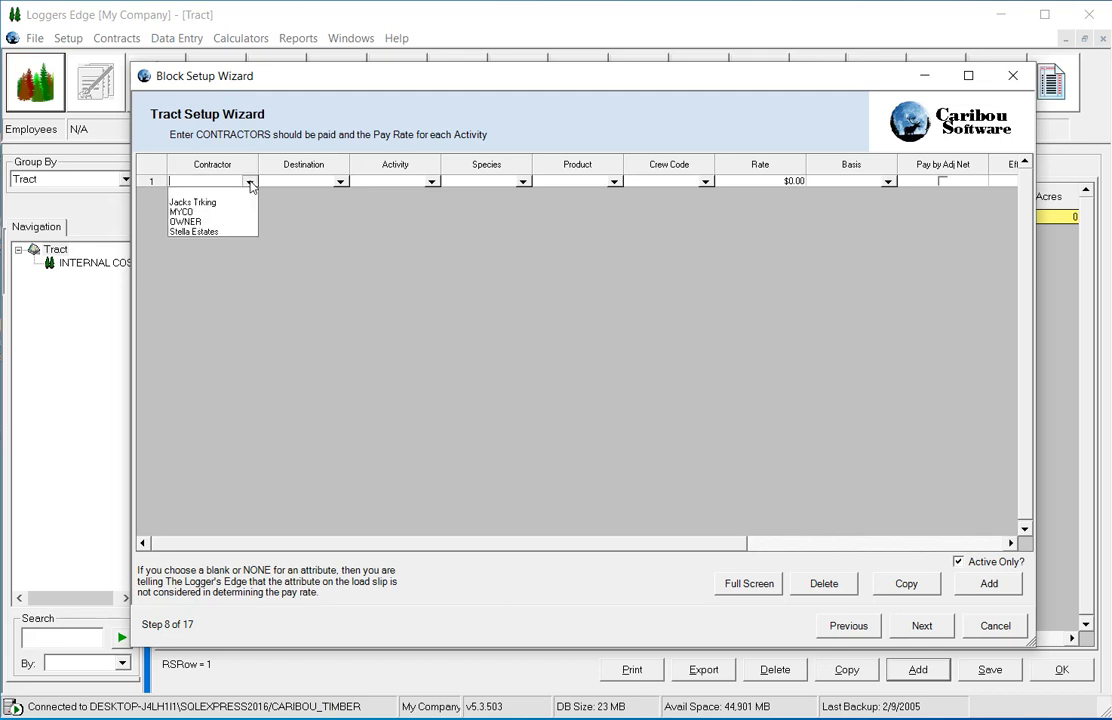
click(215, 231)
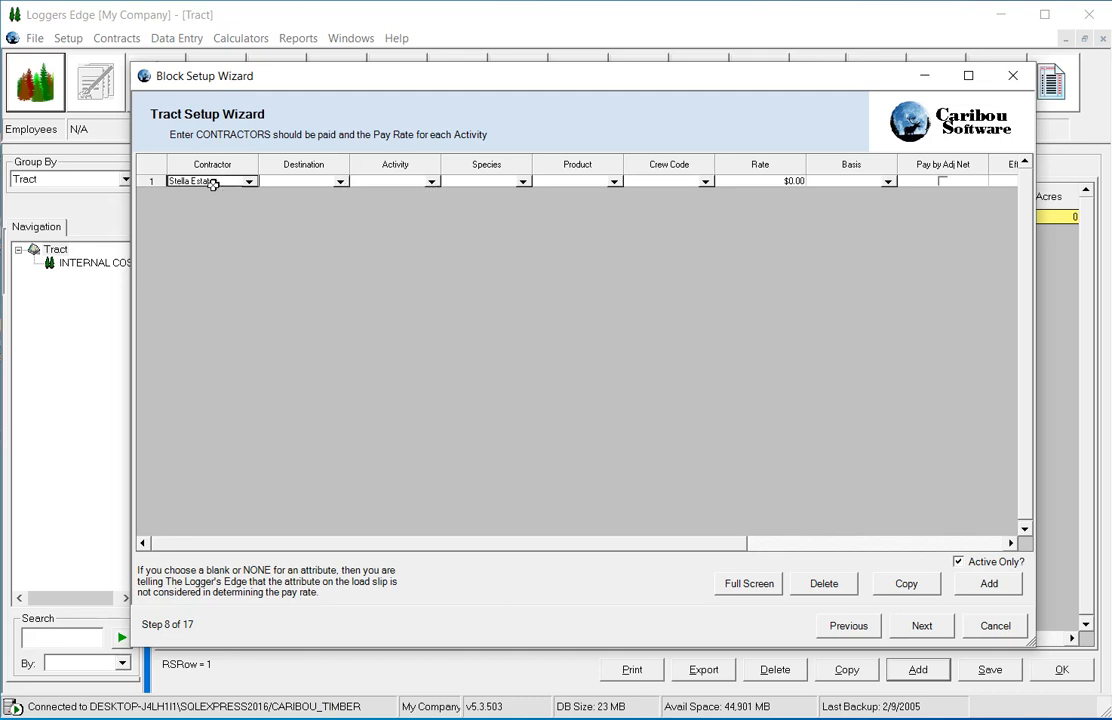
click(432, 186)
click(432, 183)
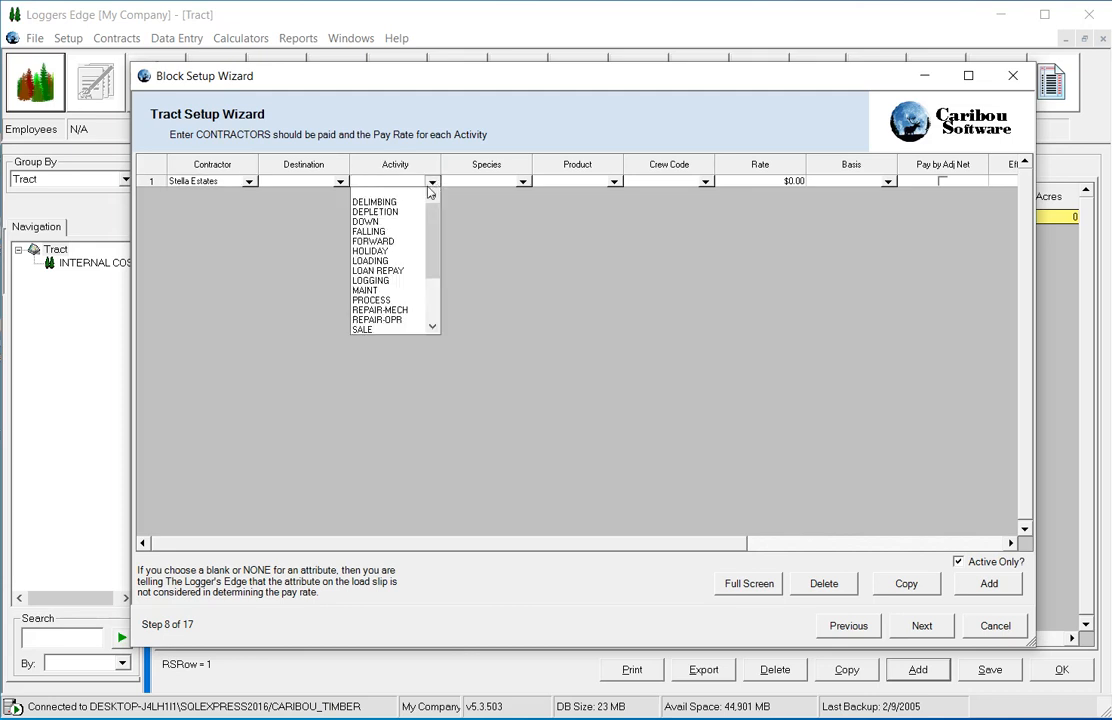
drag(432, 244, 434, 290)
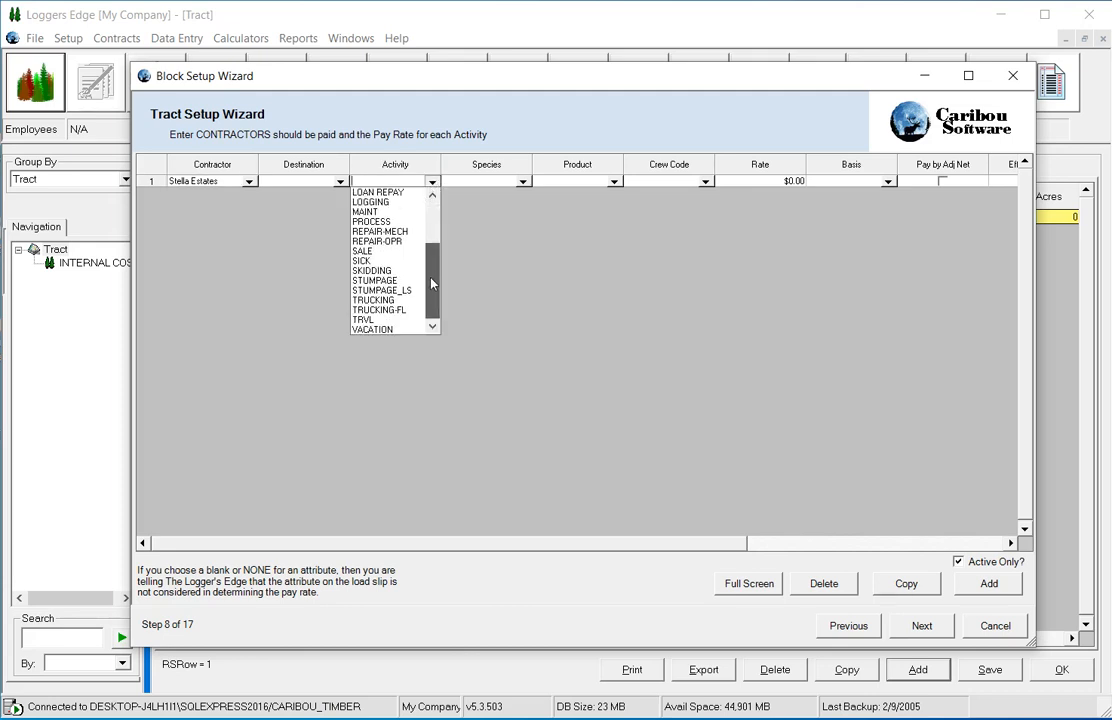
click(371, 284)
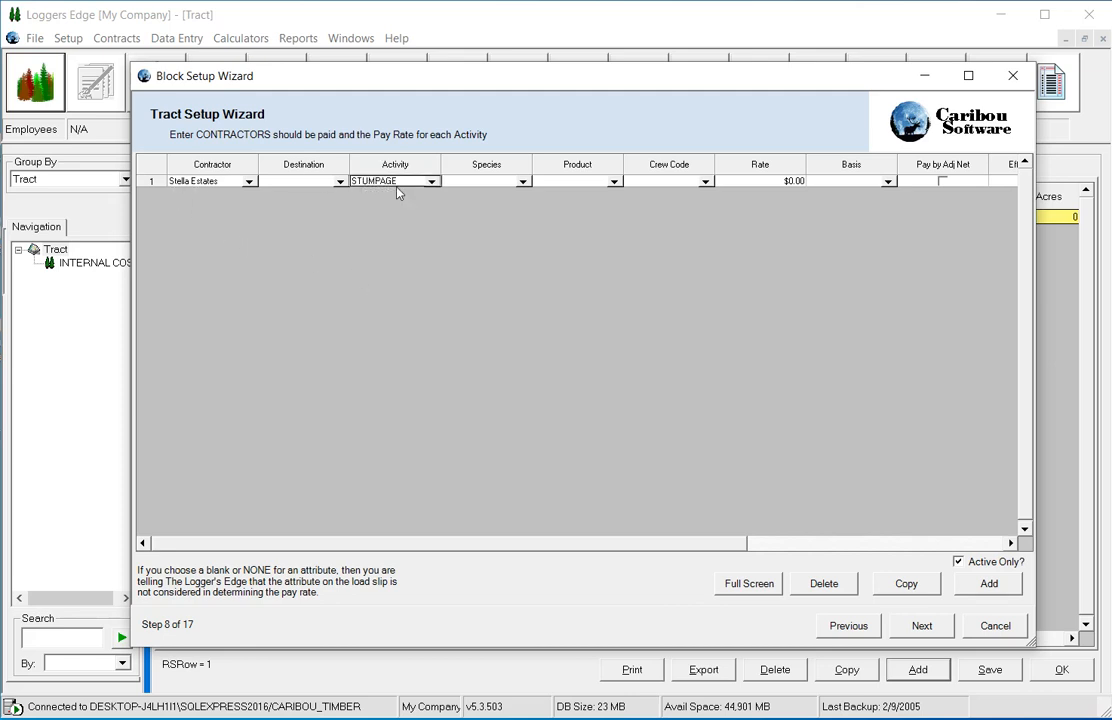
Set the Stella Estates stumpage row to product H-Pulp with a rate of $2.50 on a TON basis
click(614, 184)
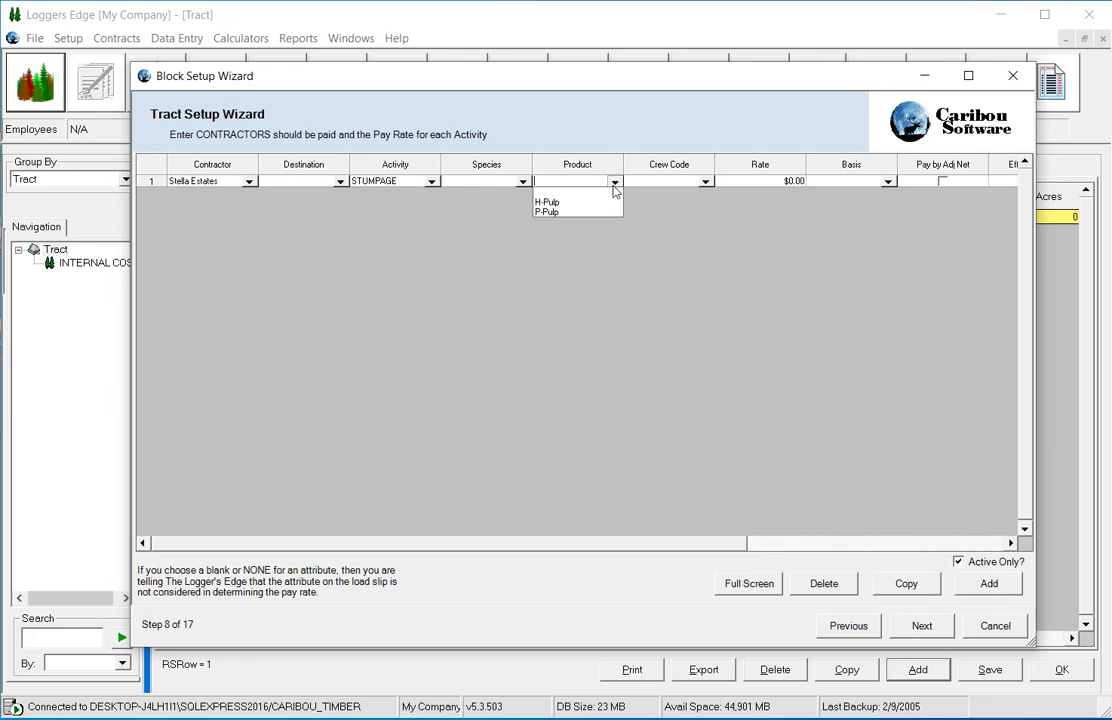
click(555, 203)
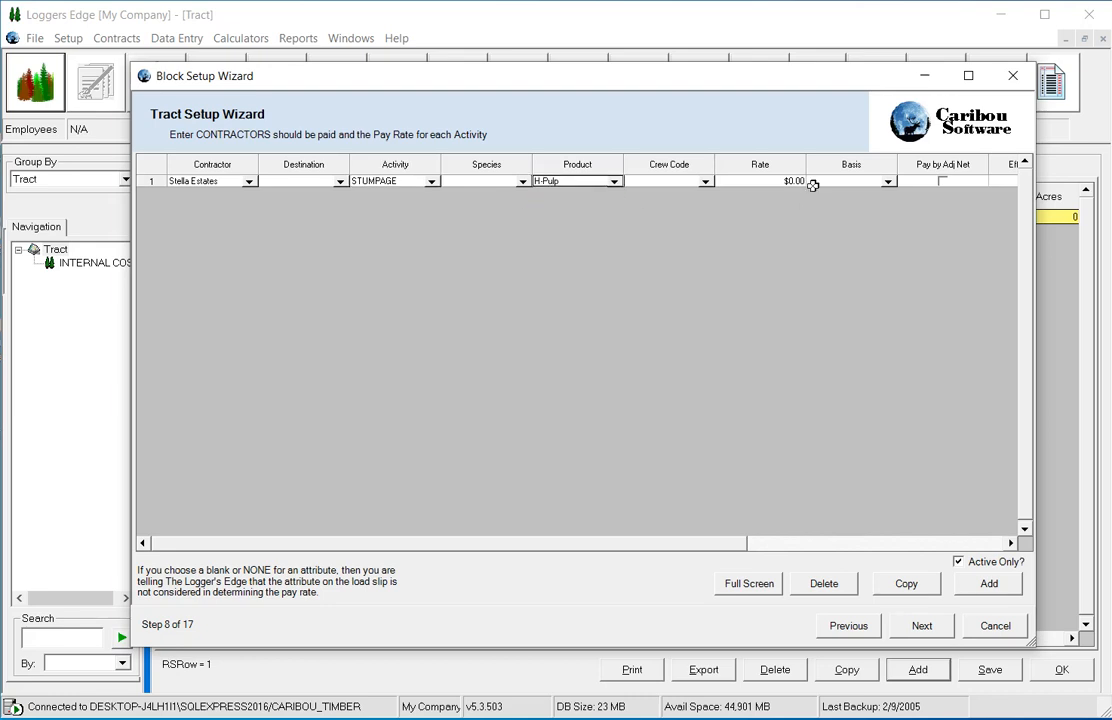
click(764, 182)
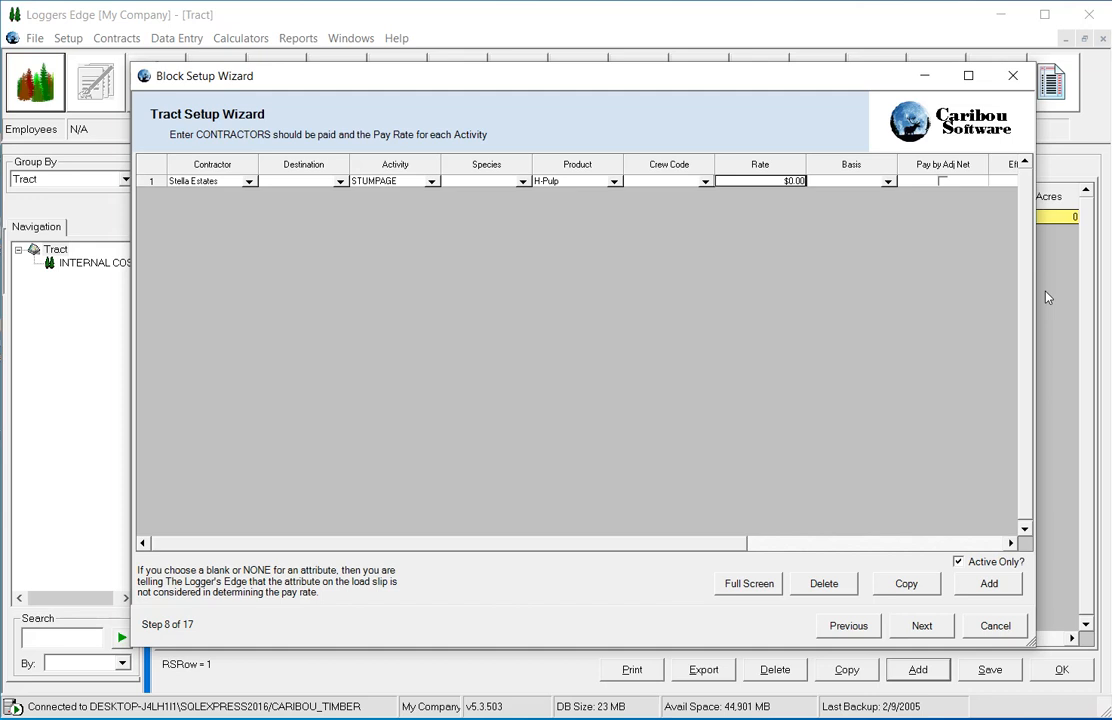
text(2.5)
click(886, 181)
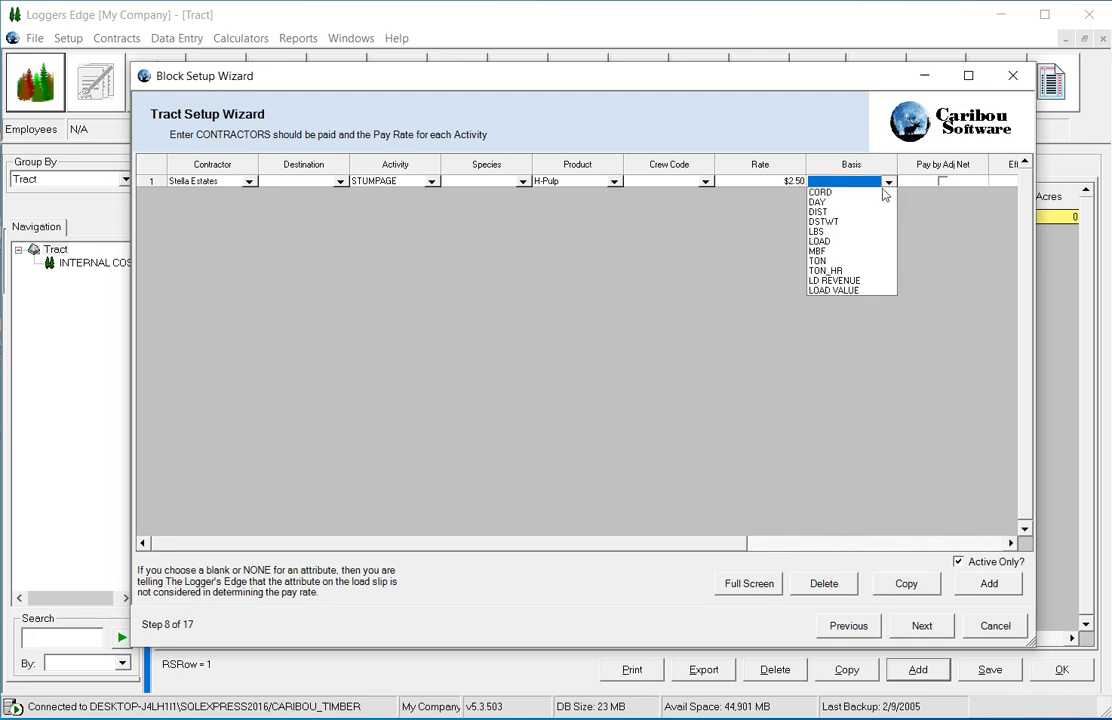
click(825, 260)
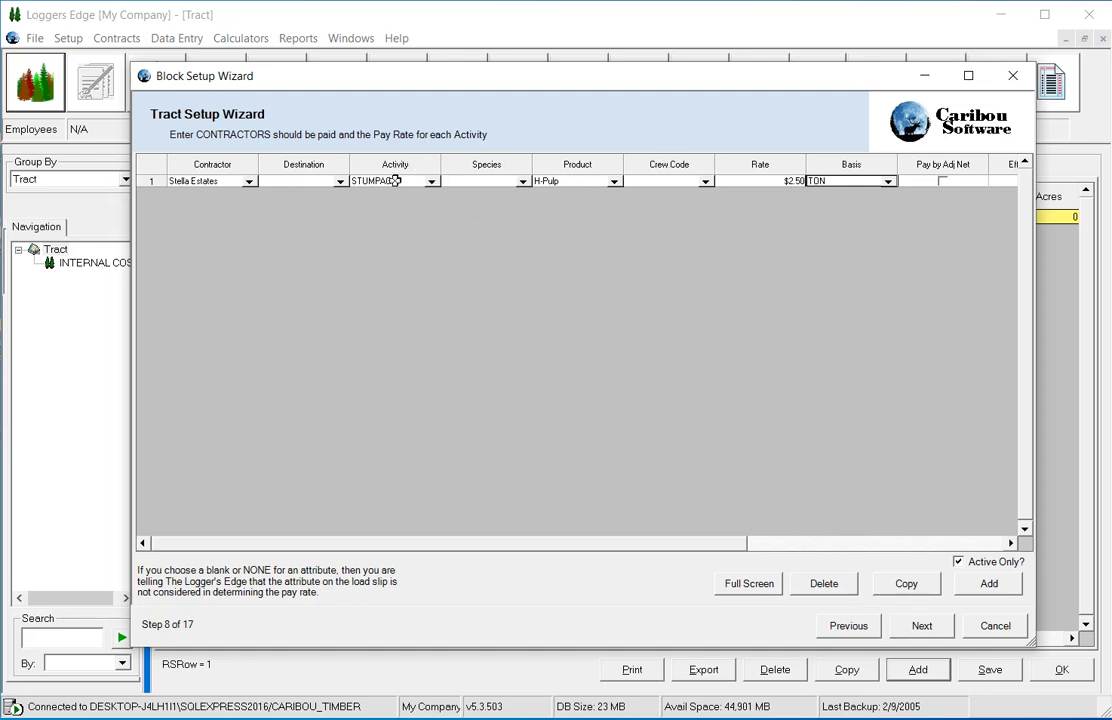
Copy the Stella Estates stumpage row and set the copy's product to P-Pulp and its rate to $3.00
click(908, 583)
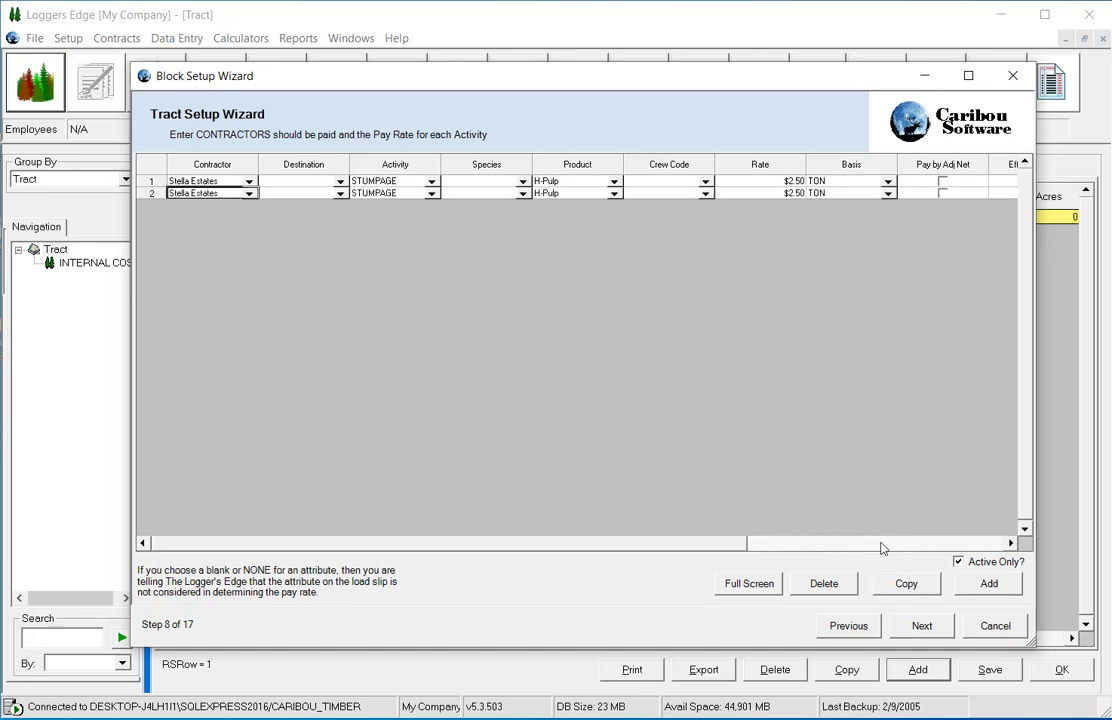
click(616, 198)
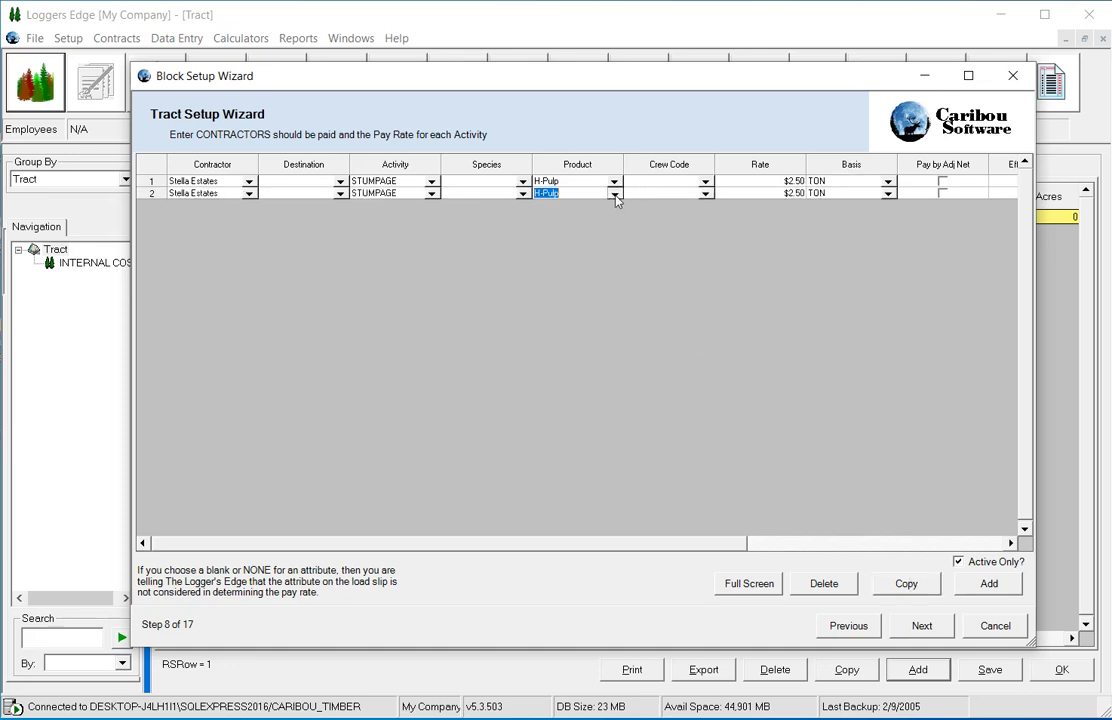
click(616, 198)
click(556, 227)
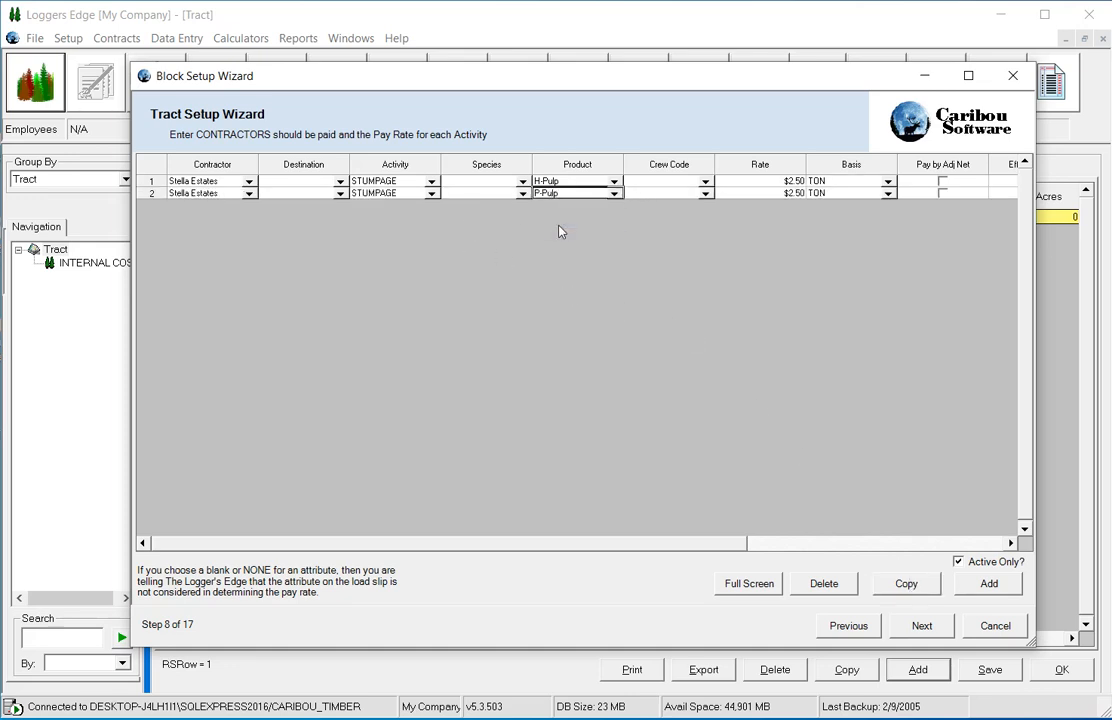
click(764, 192)
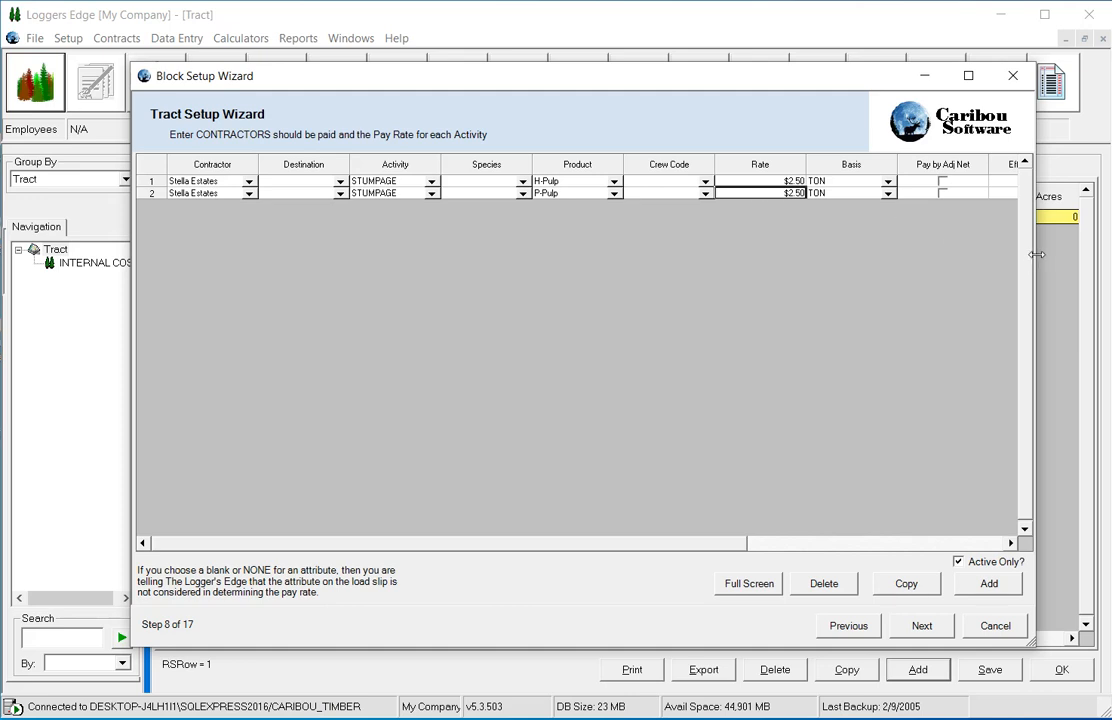
text(3)
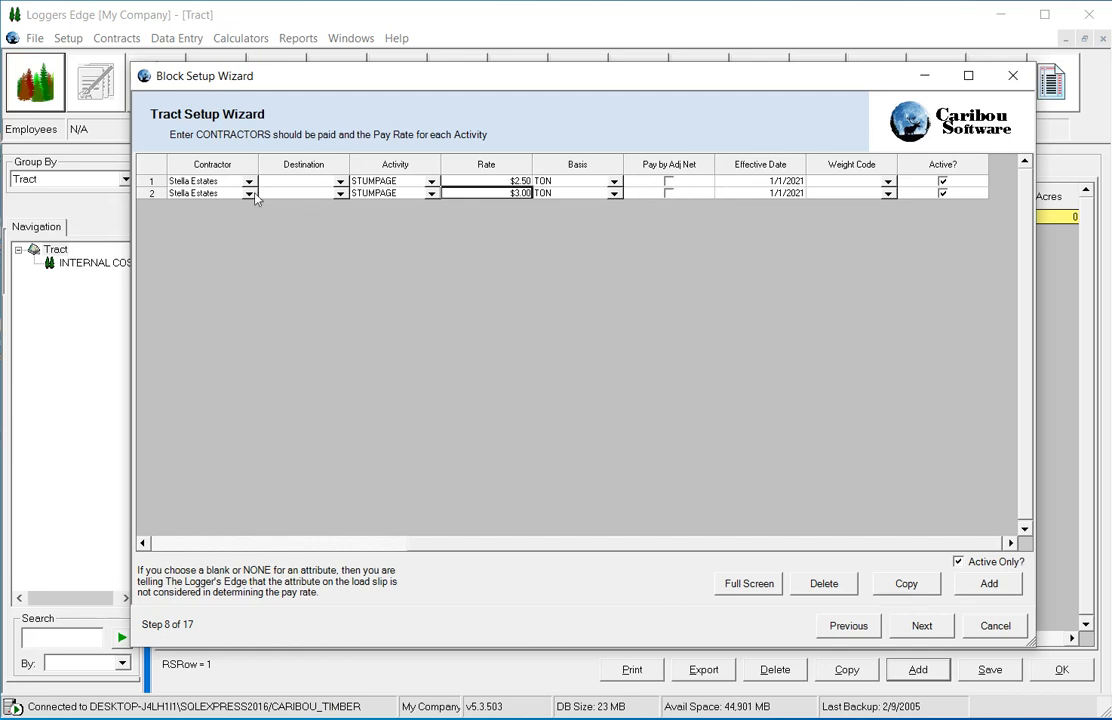
click(487, 181)
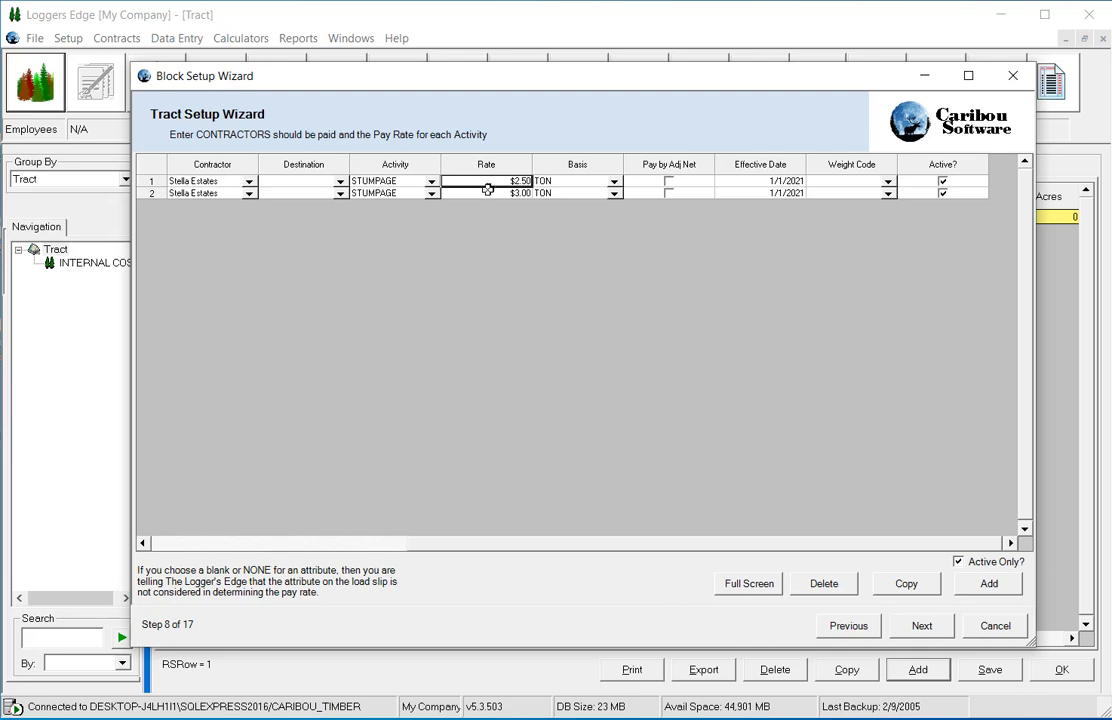
click(488, 192)
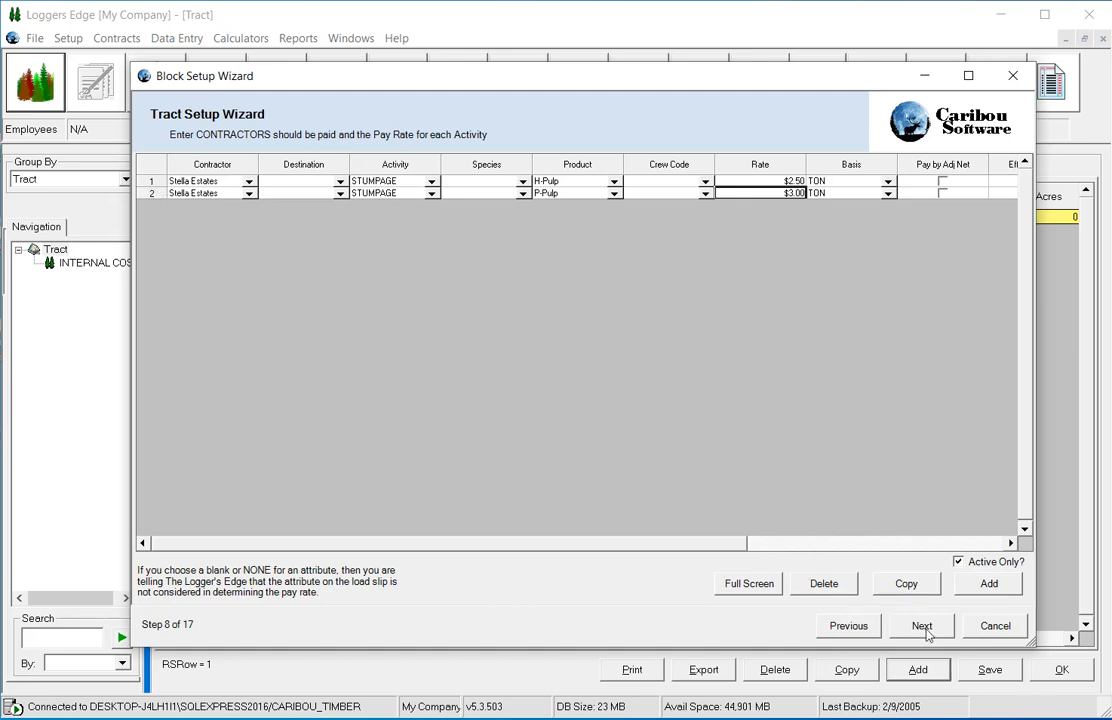
Add a third pay rate row with the activity TRUCKING and the contractor Jacks Trking
click(975, 591)
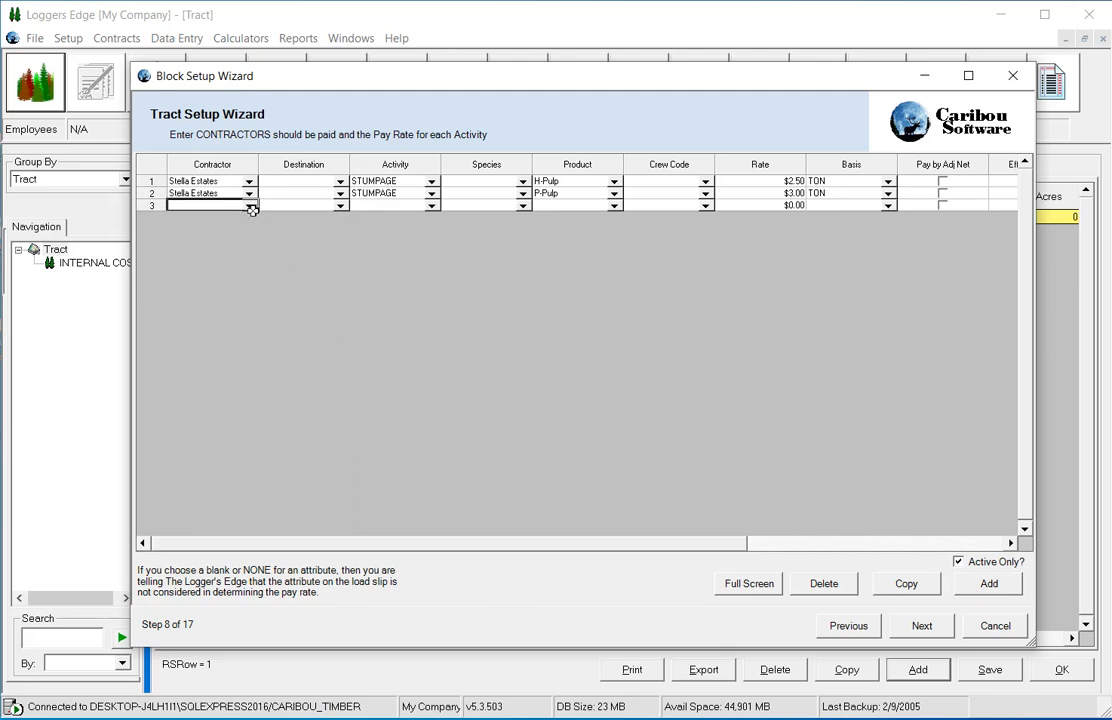
click(433, 207)
click(433, 207)
drag(432, 258, 437, 302)
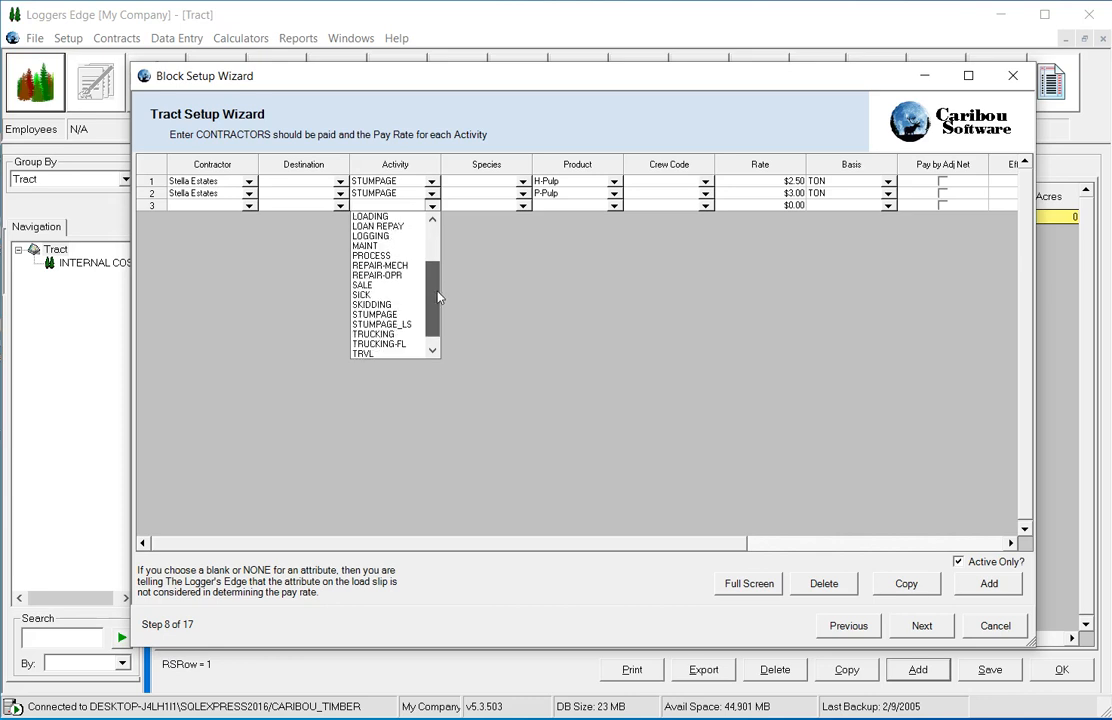
click(391, 336)
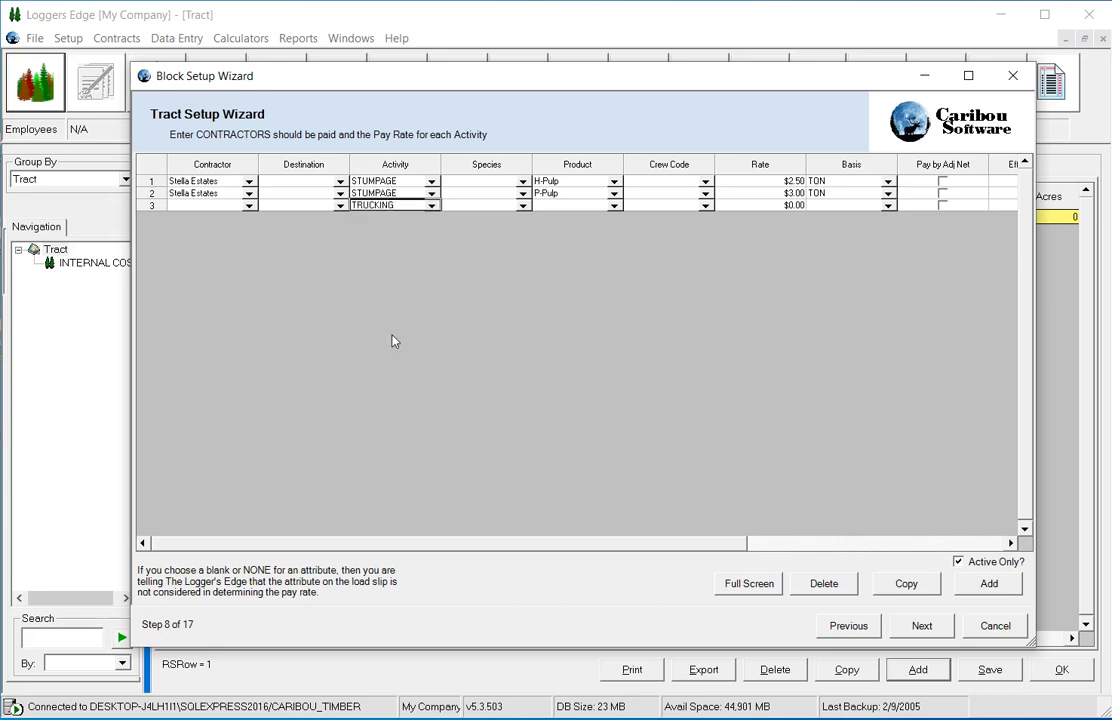
click(249, 207)
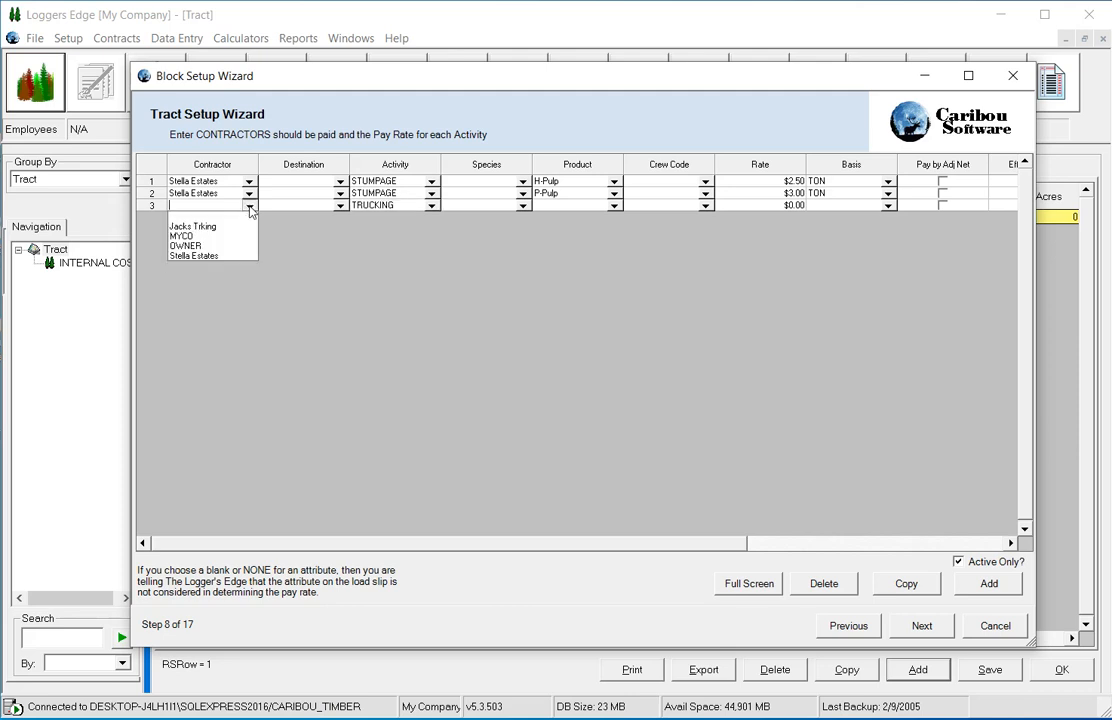
click(199, 228)
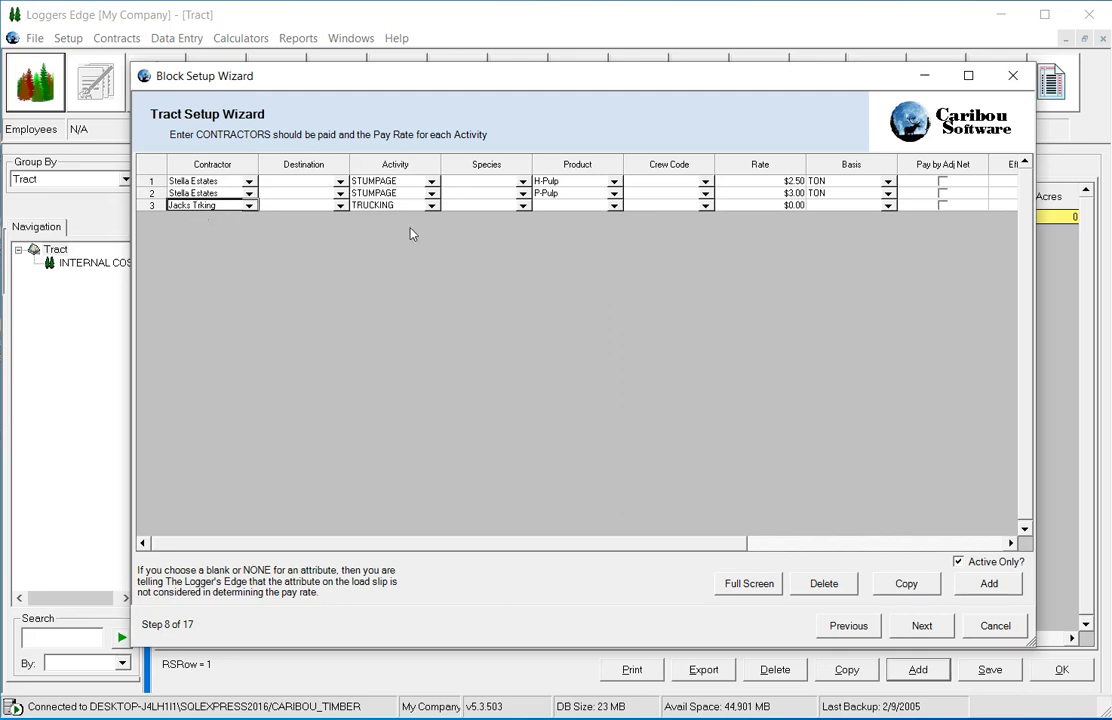
Set the trucking row's rate to $0.13 and its basis to DSTWT
click(757, 205)
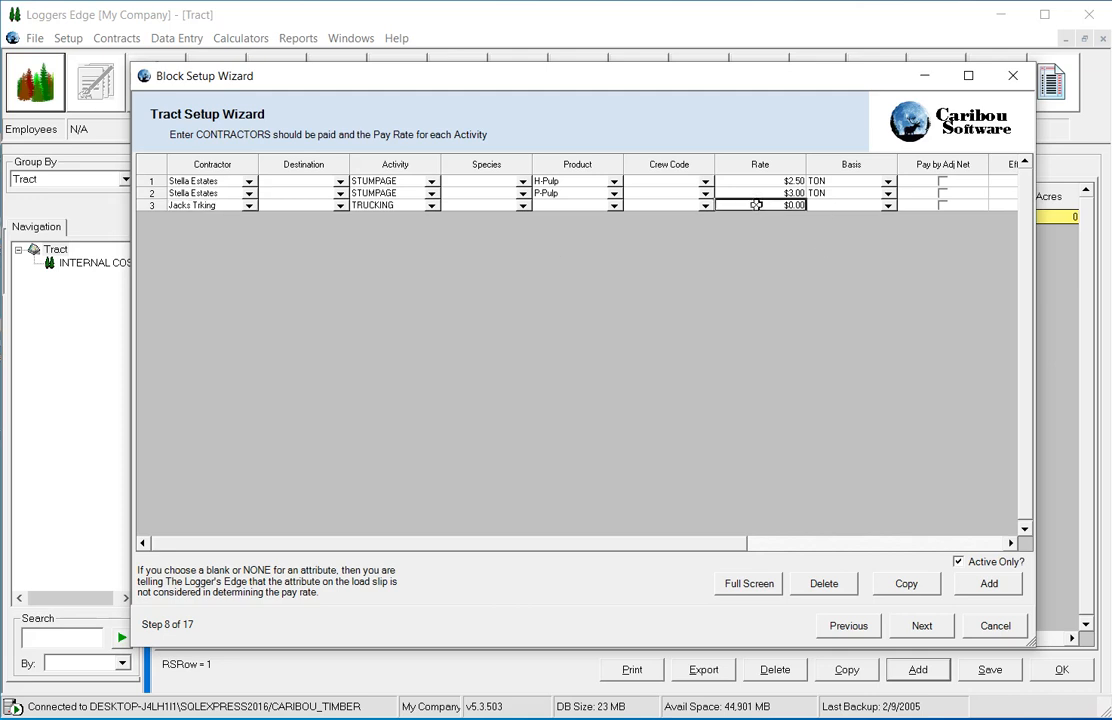
click(757, 205)
text(13)
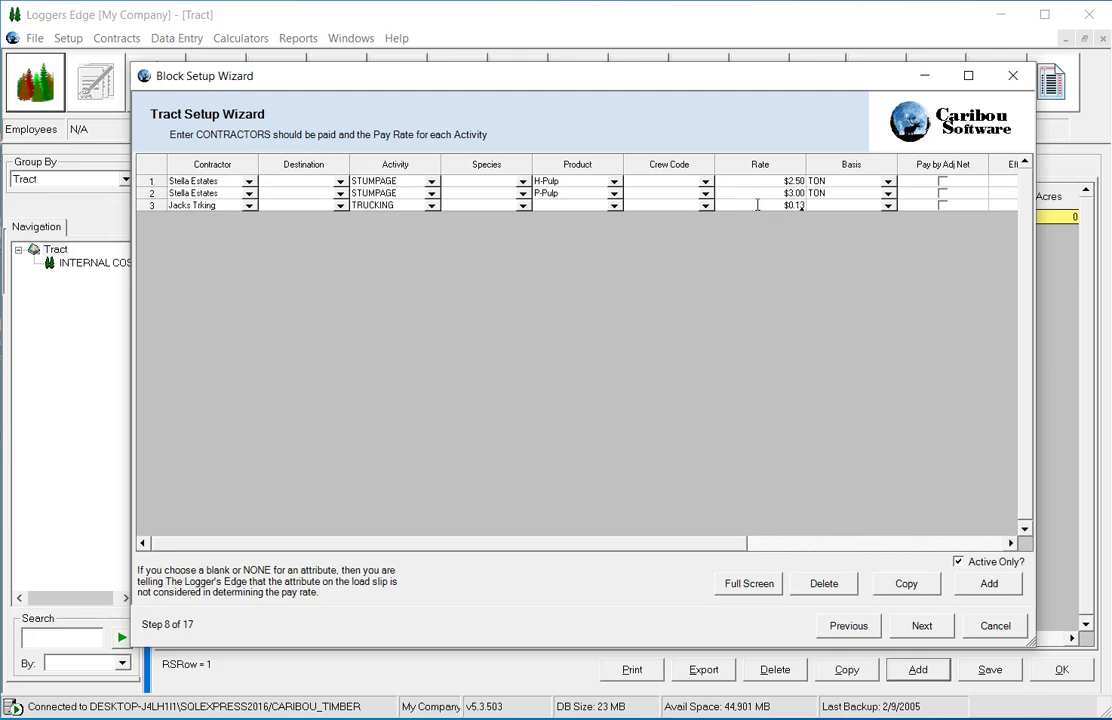
key(Tab)
click(888, 206)
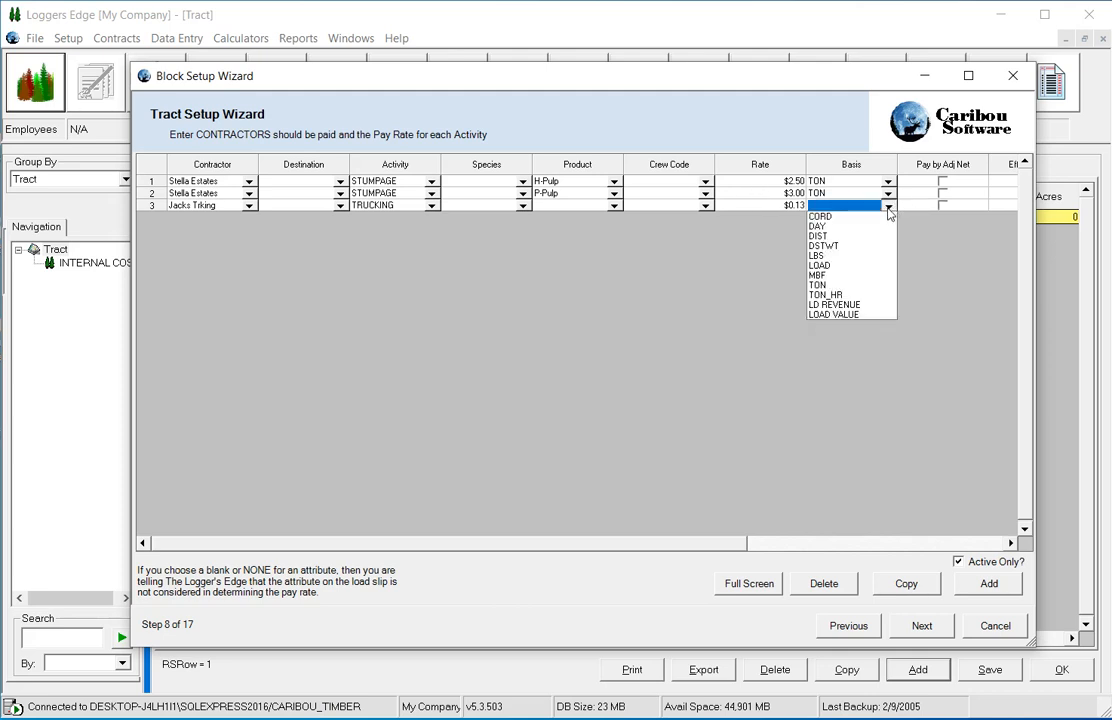
click(825, 246)
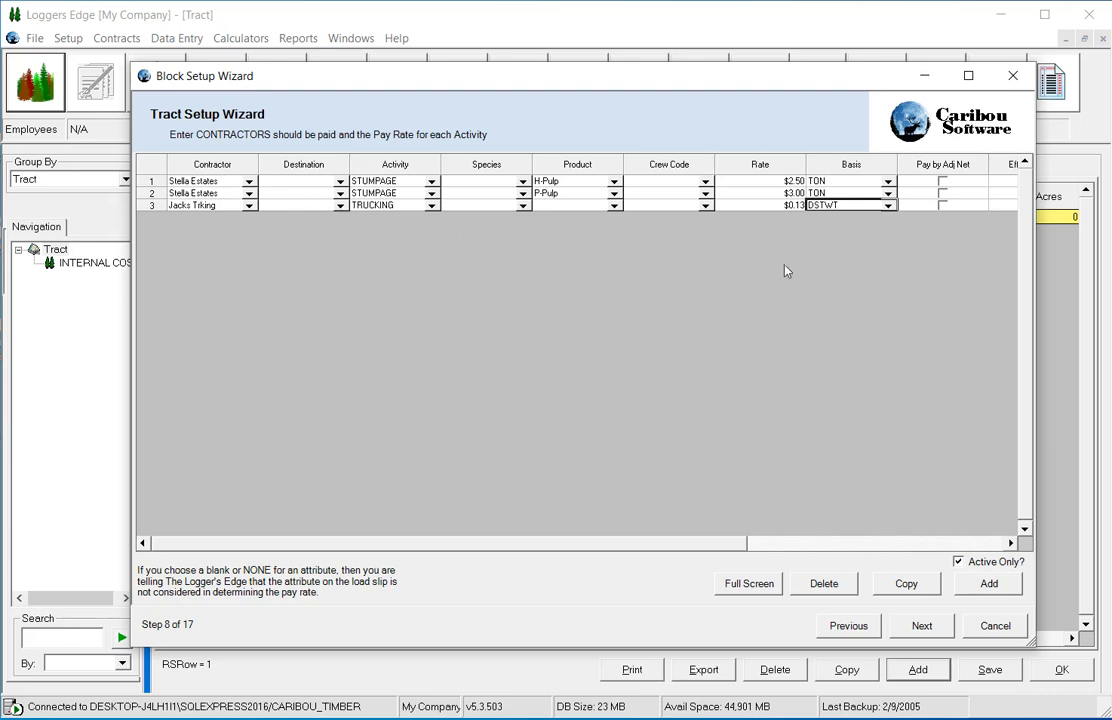
Choose TON as the weight code for the trucking row
click(1011, 543)
click(1011, 543)
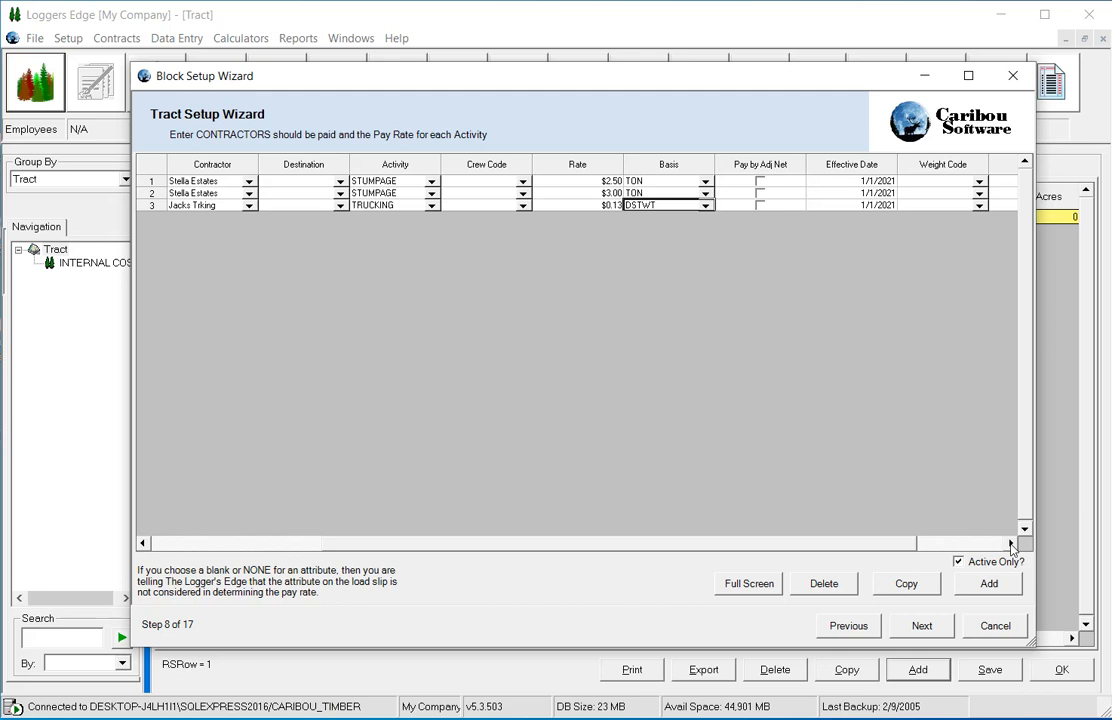
click(978, 205)
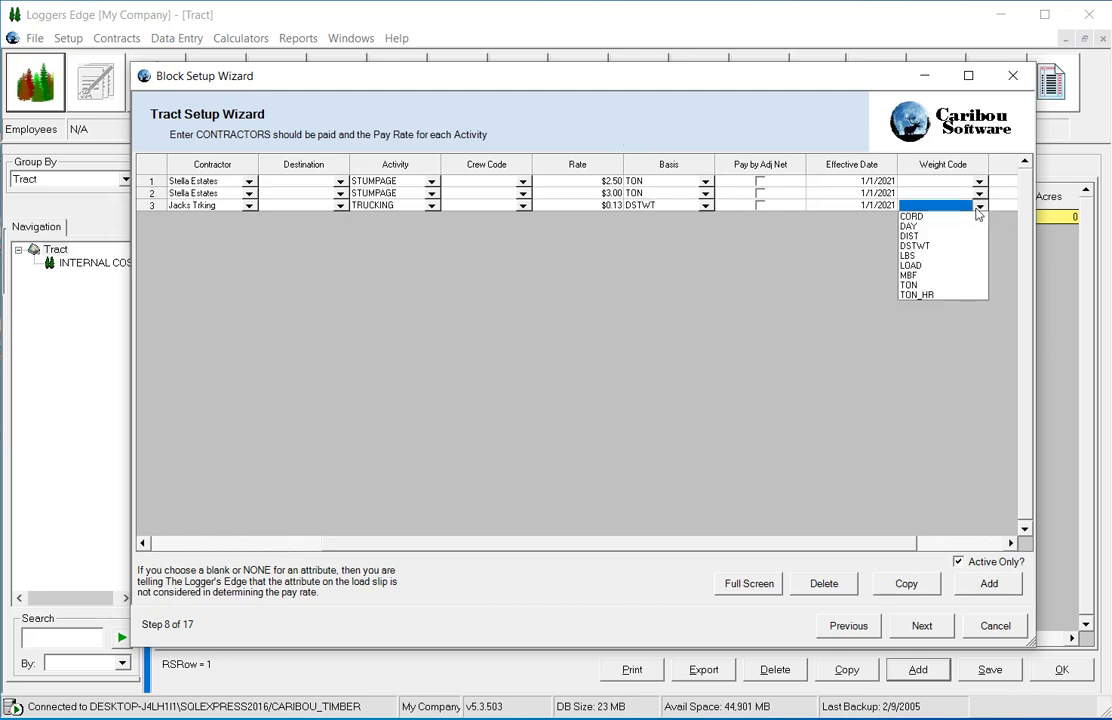
click(916, 286)
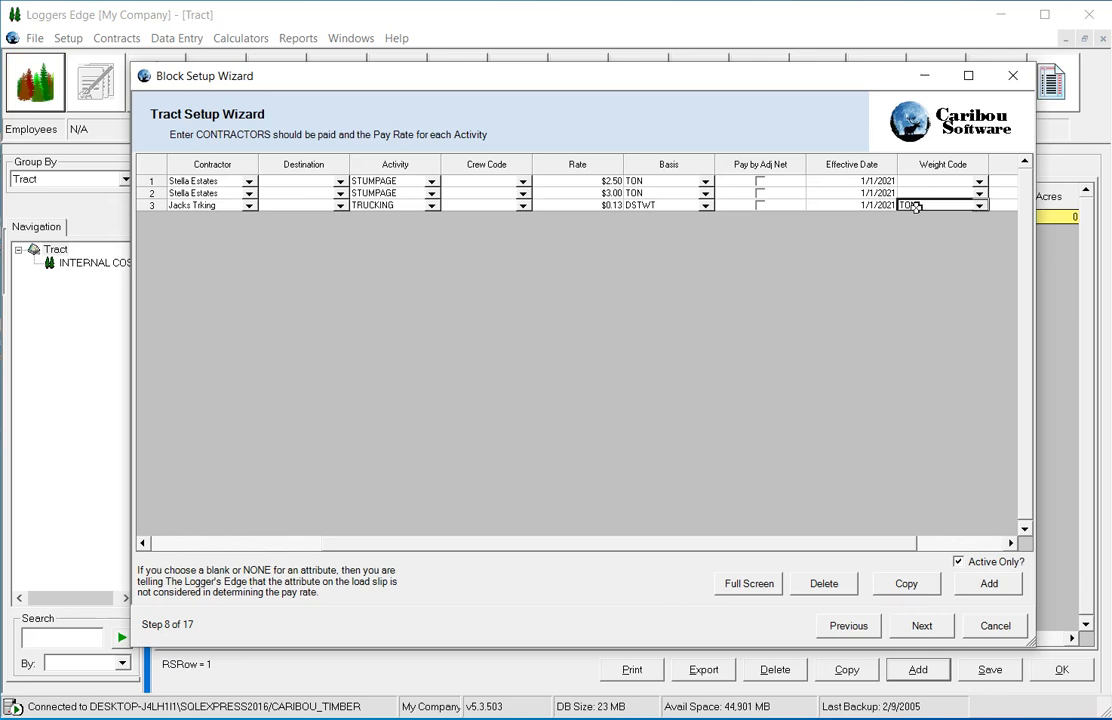
click(980, 207)
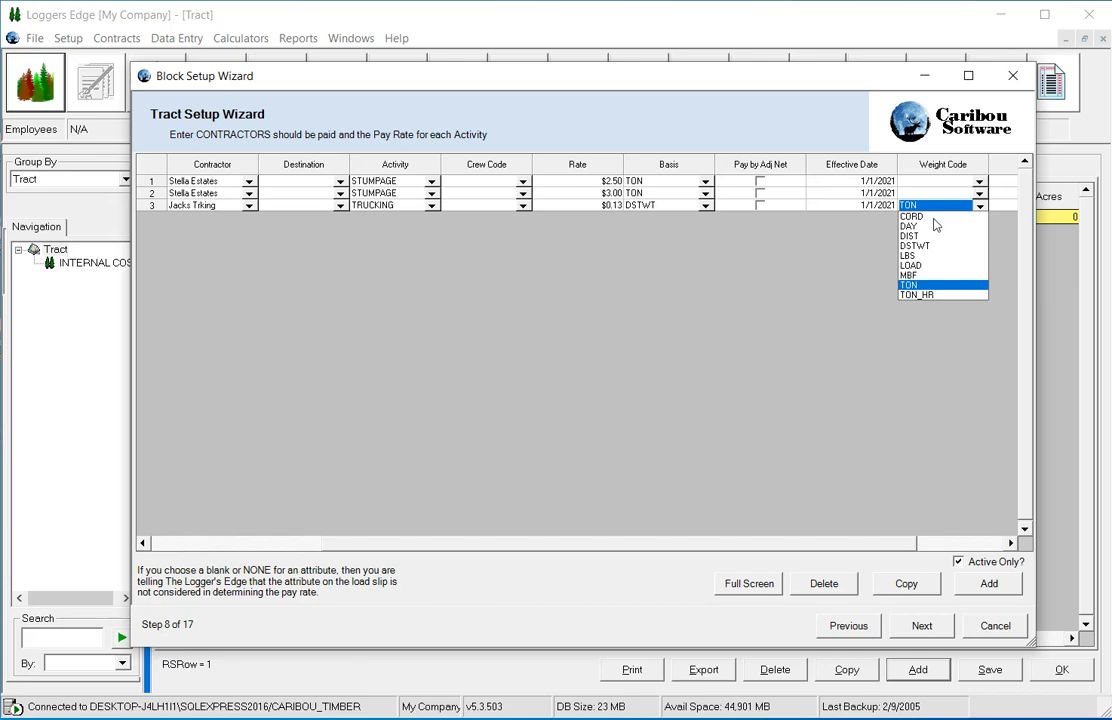
click(938, 211)
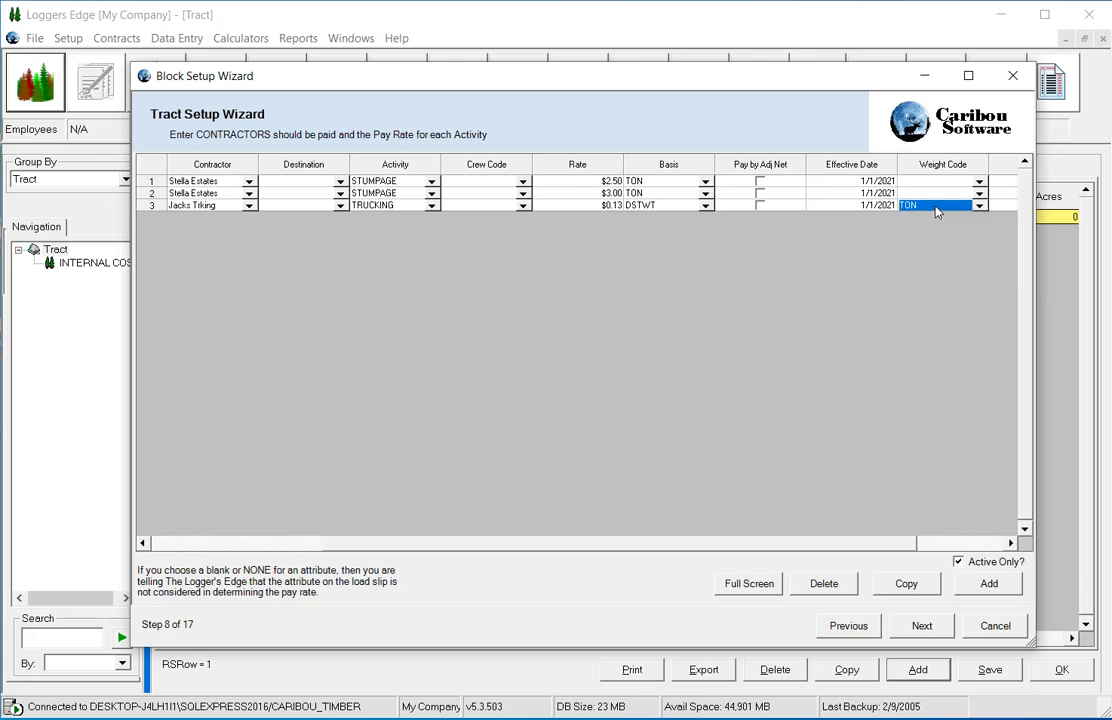
Change the trucking row's contractor to OWNER
click(167, 546)
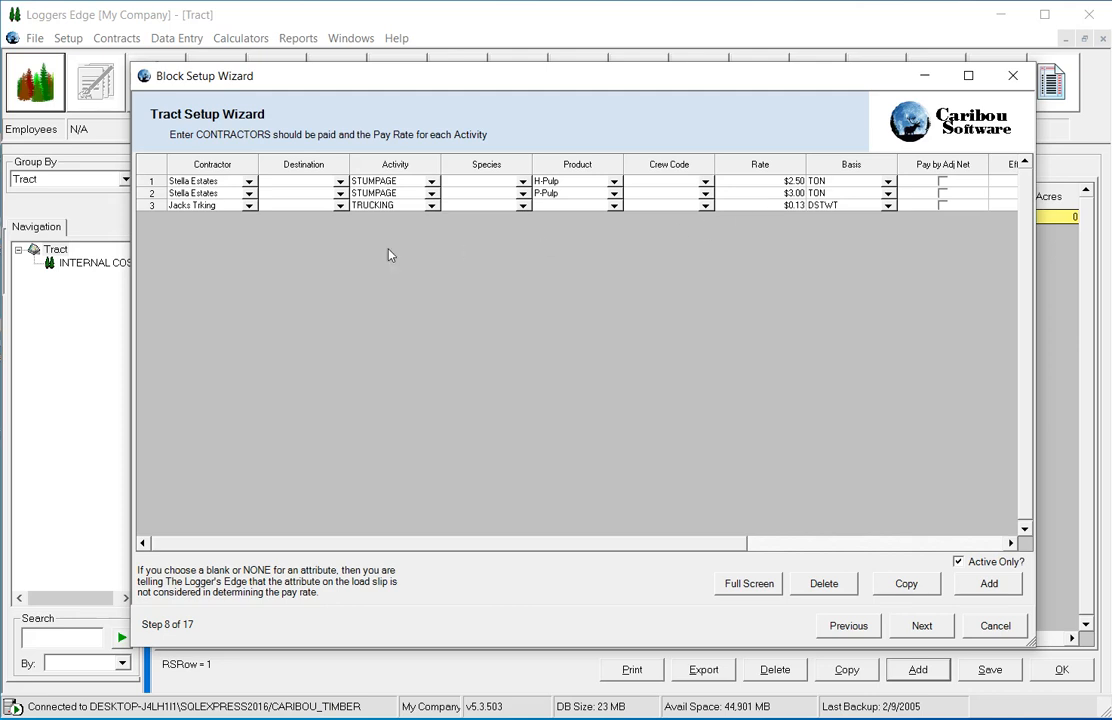
click(249, 206)
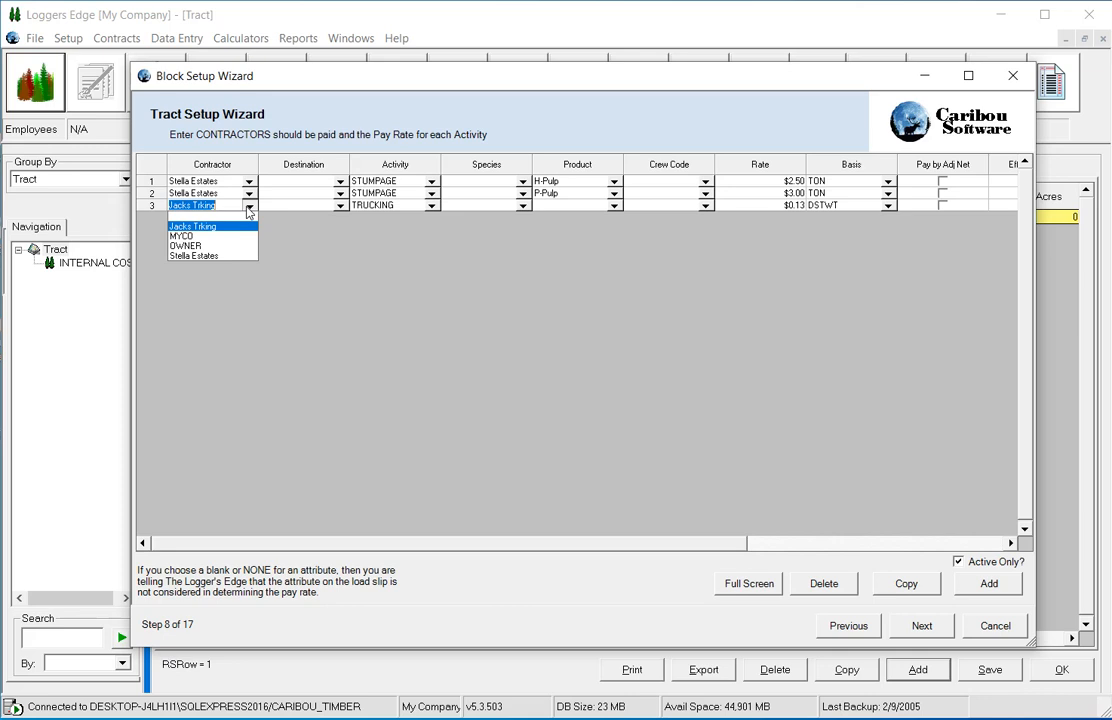
click(194, 246)
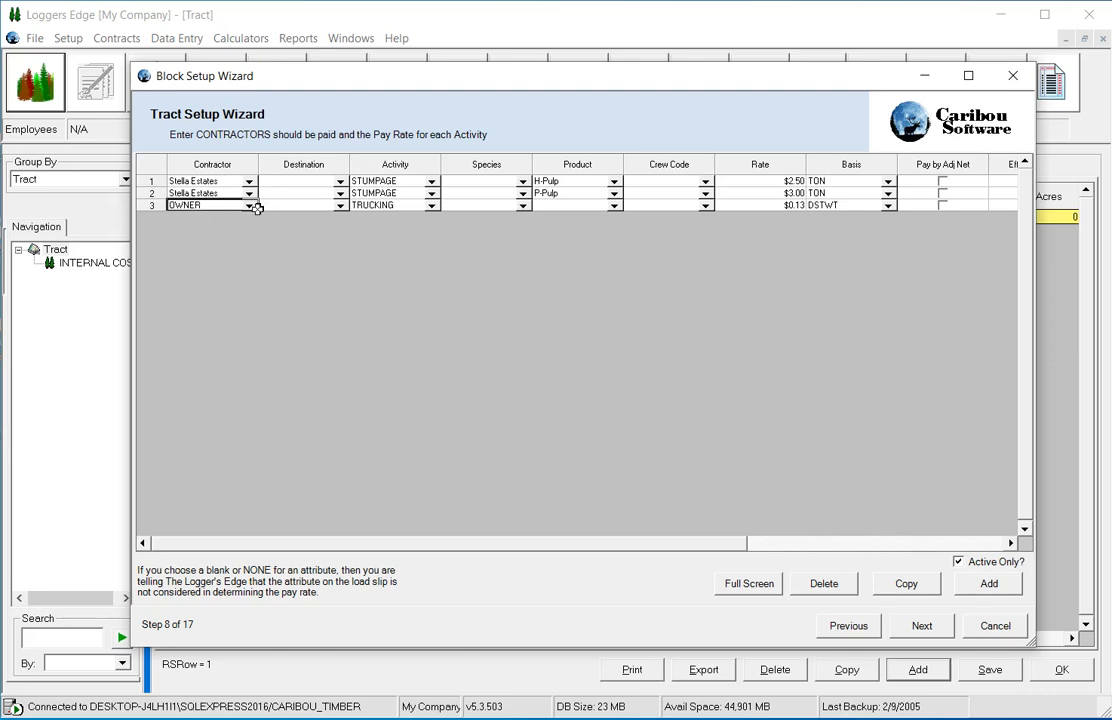
click(779, 205)
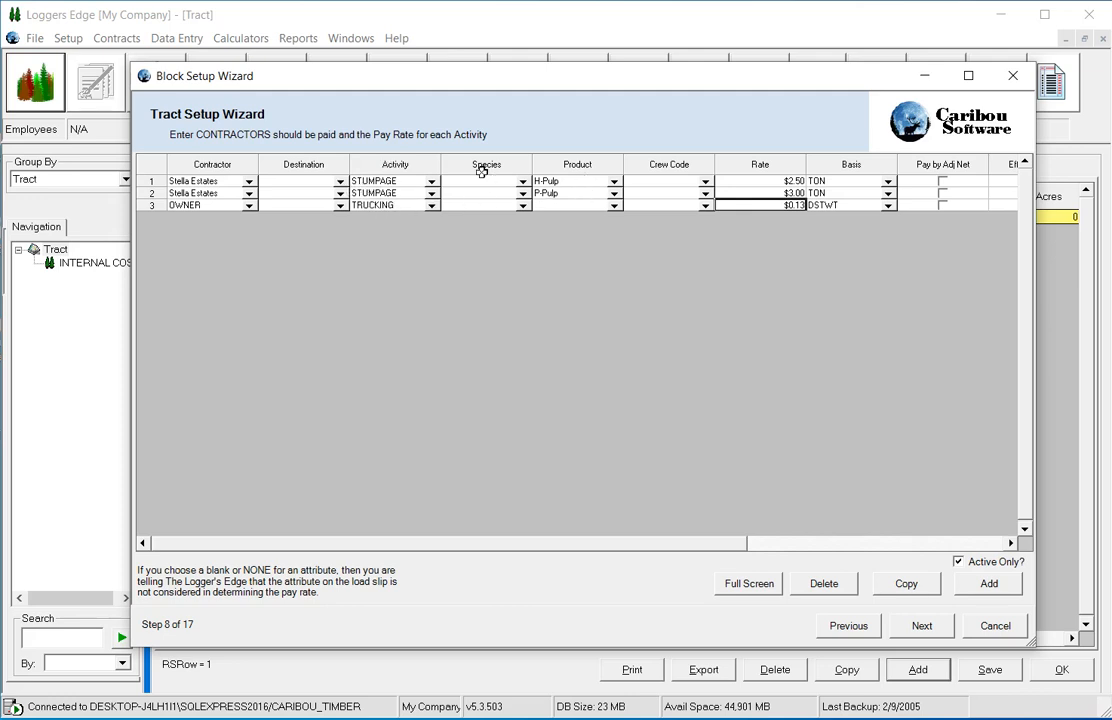
click(562, 208)
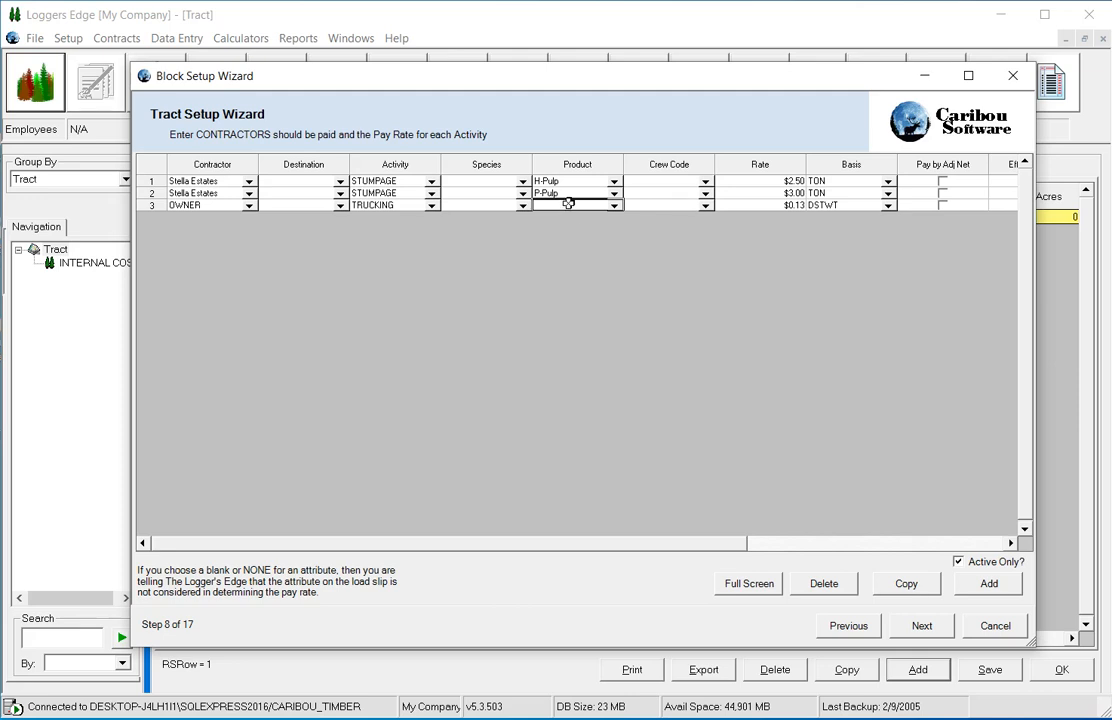
click(679, 203)
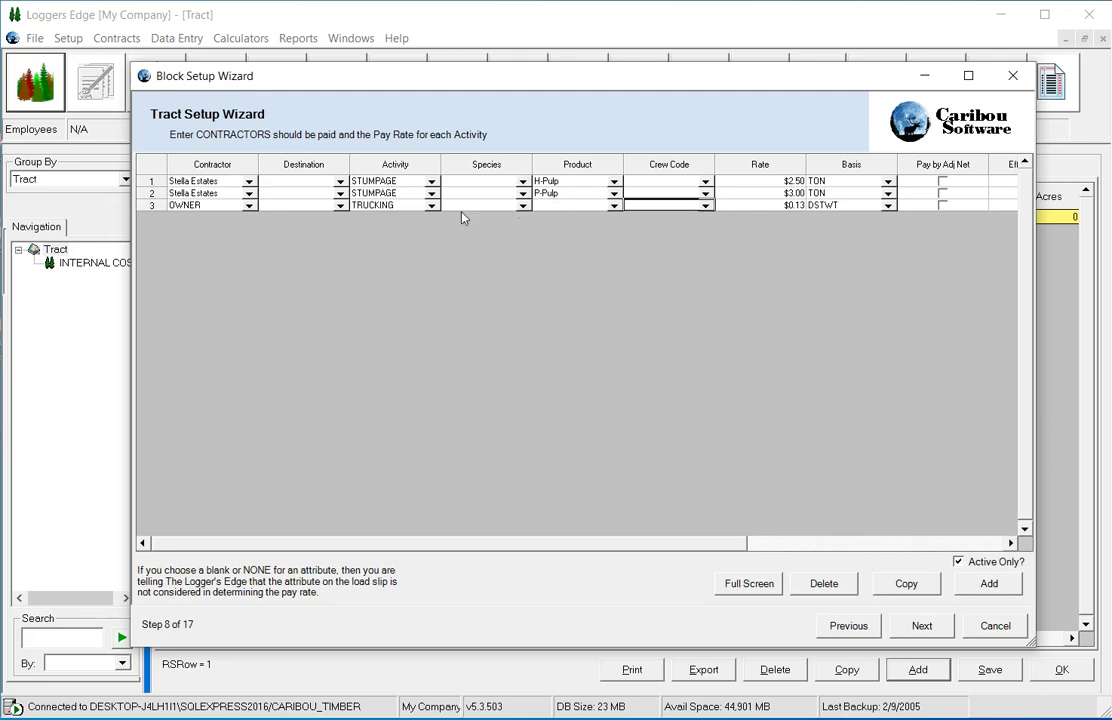
click(310, 204)
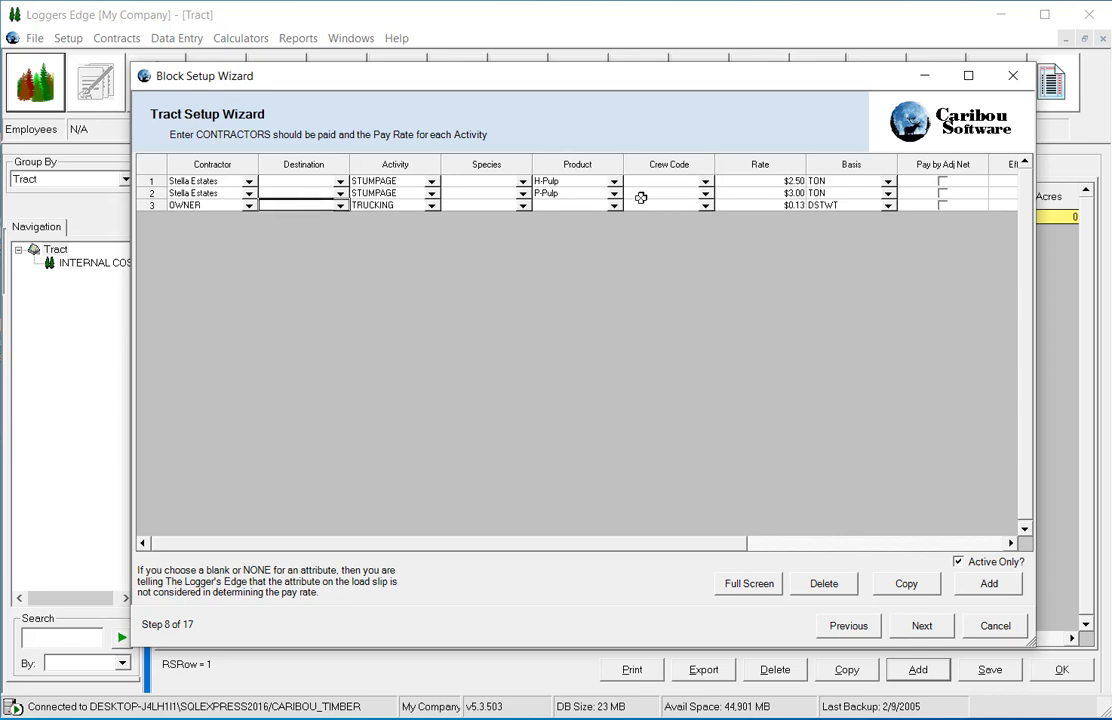
click(764, 203)
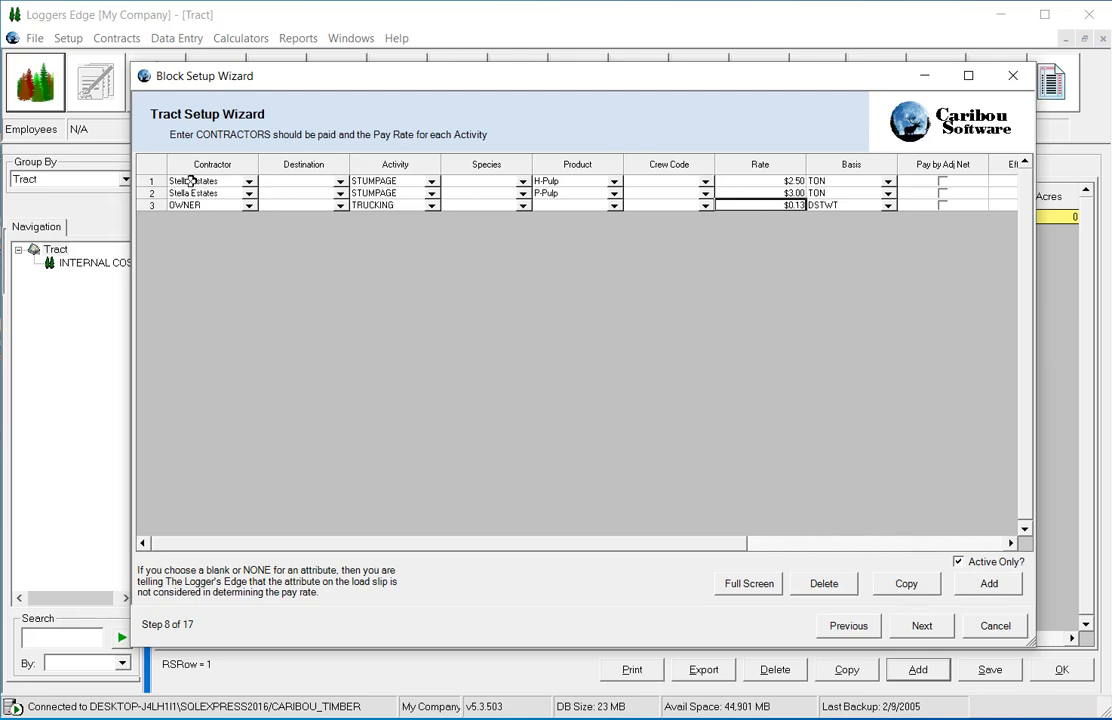
click(563, 180)
click(562, 195)
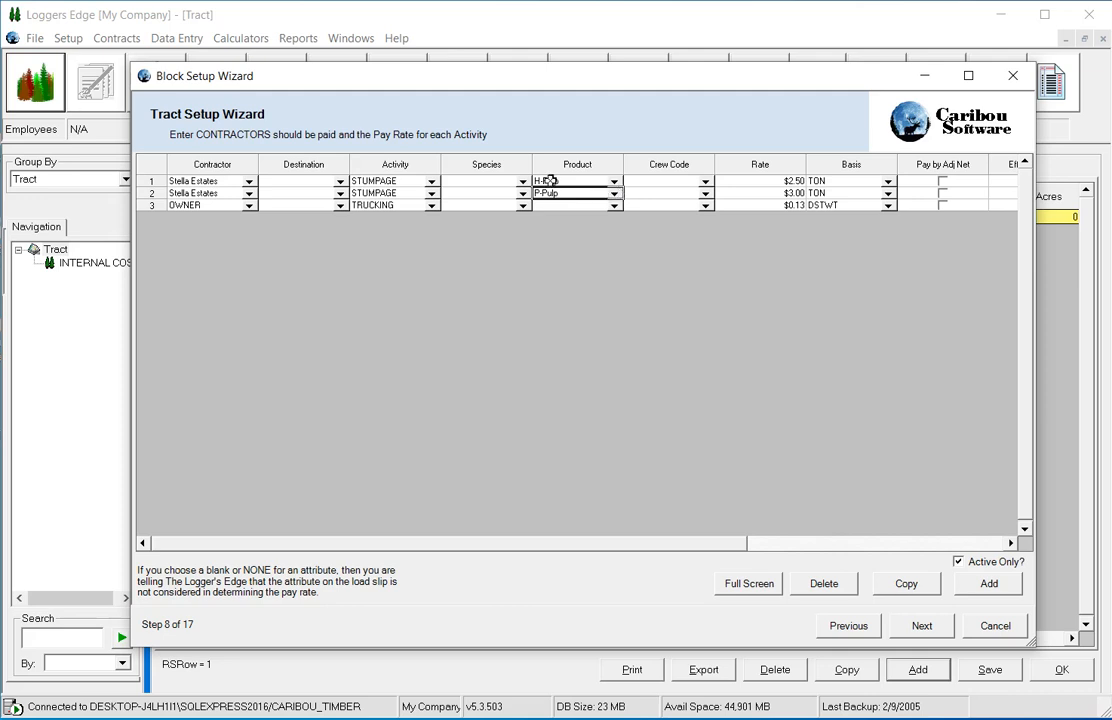
Accept the contractor pay rates, leave worker rates and cruise volumes empty, and keep generic conversions up to the highway distances page
click(777, 178)
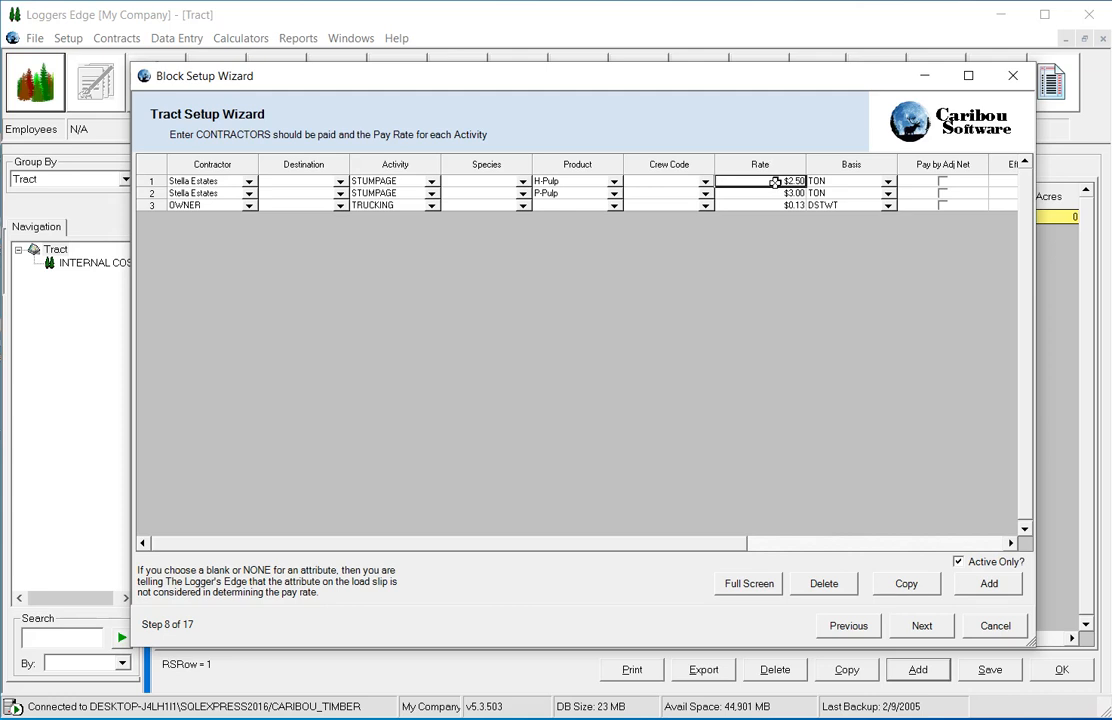
click(565, 182)
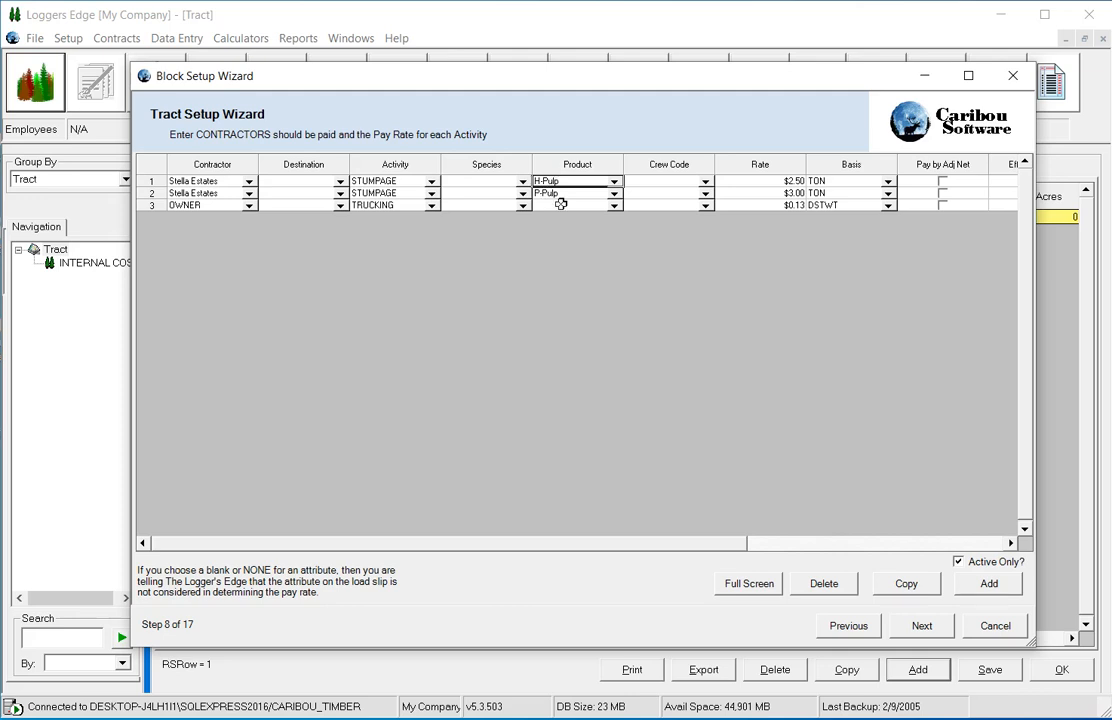
click(918, 626)
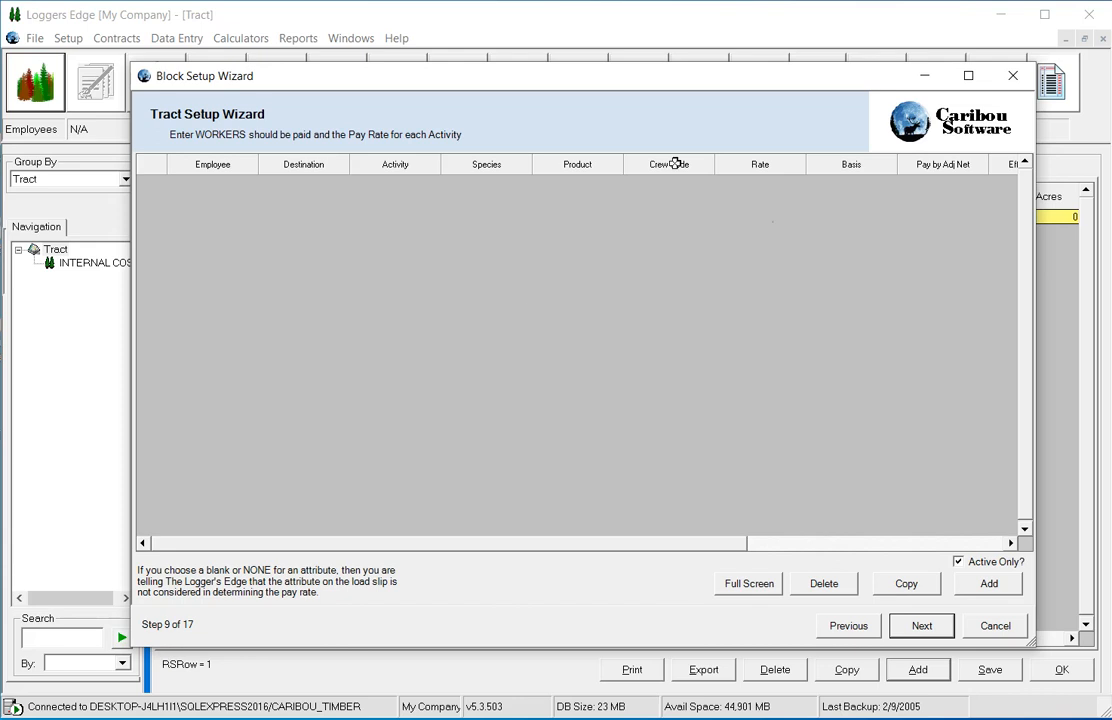
click(922, 627)
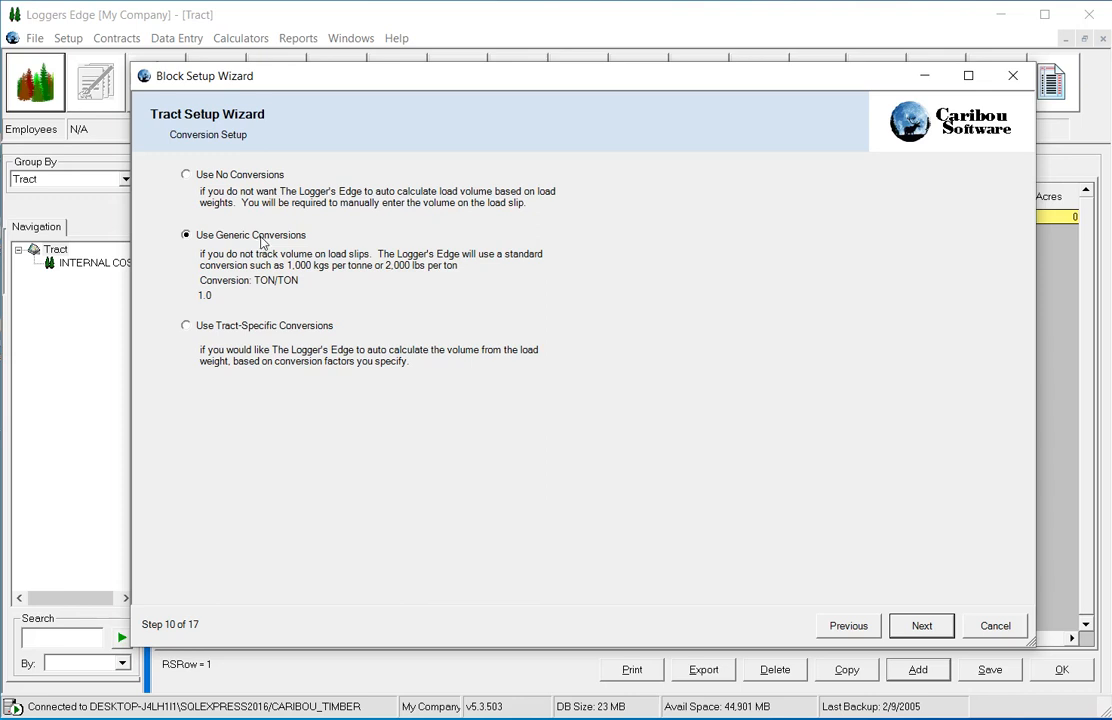
click(922, 626)
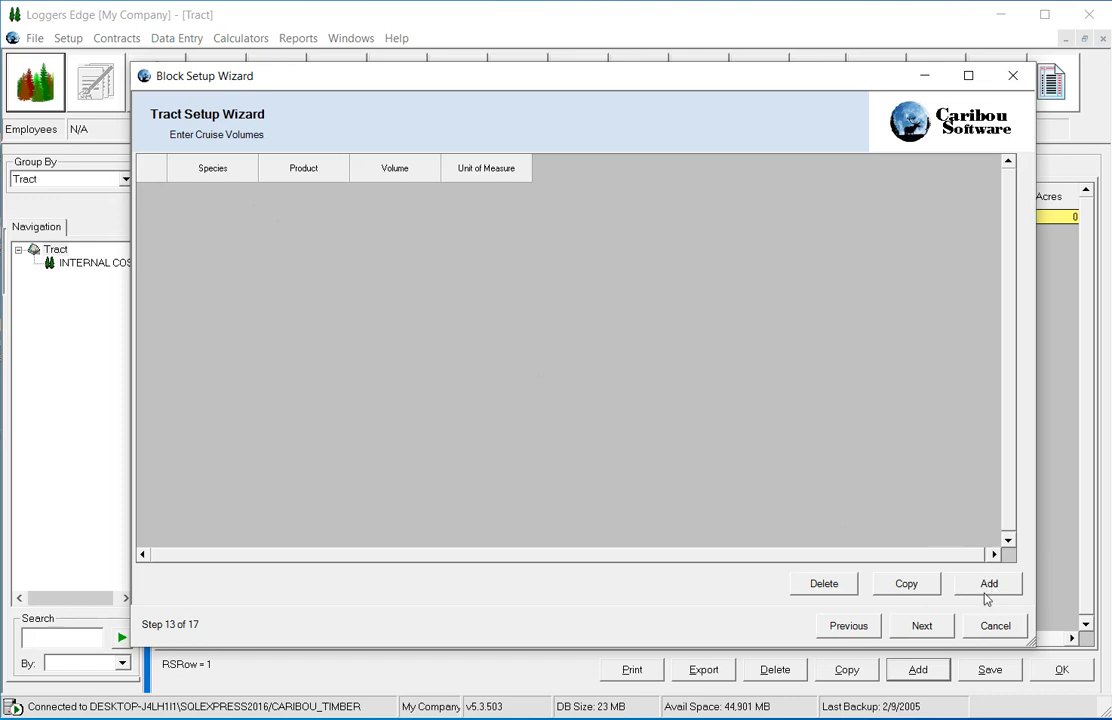
click(935, 637)
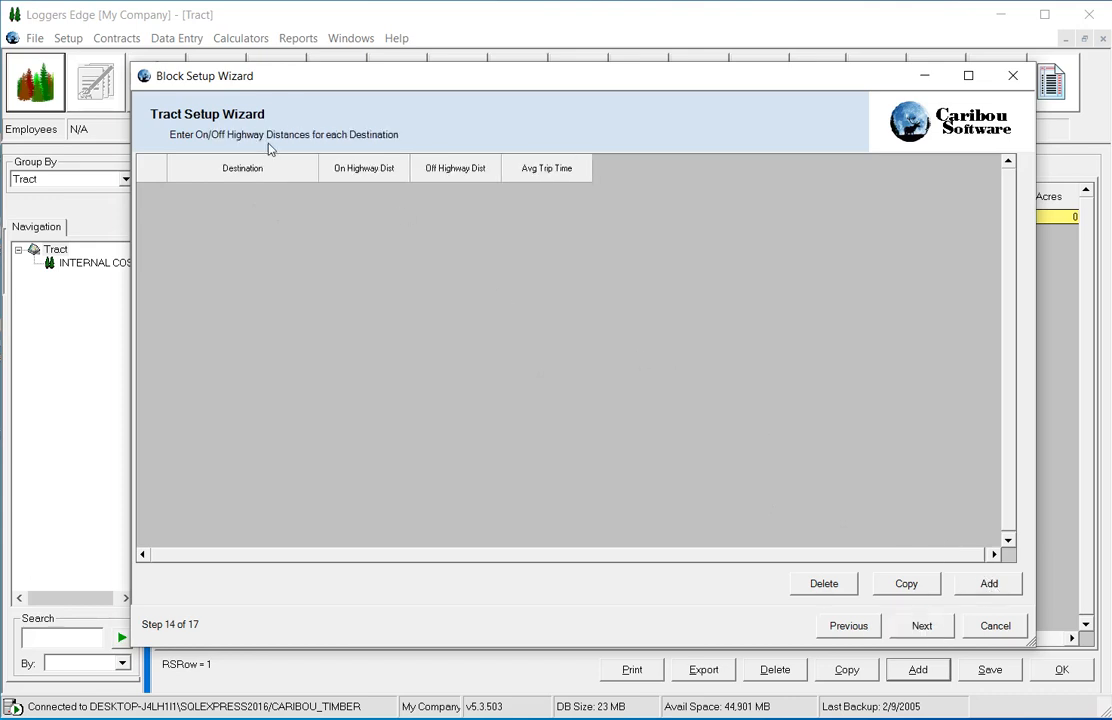
Add a highway distance row for the destination Ray-Jesup with an on-highway distance of 60
click(984, 585)
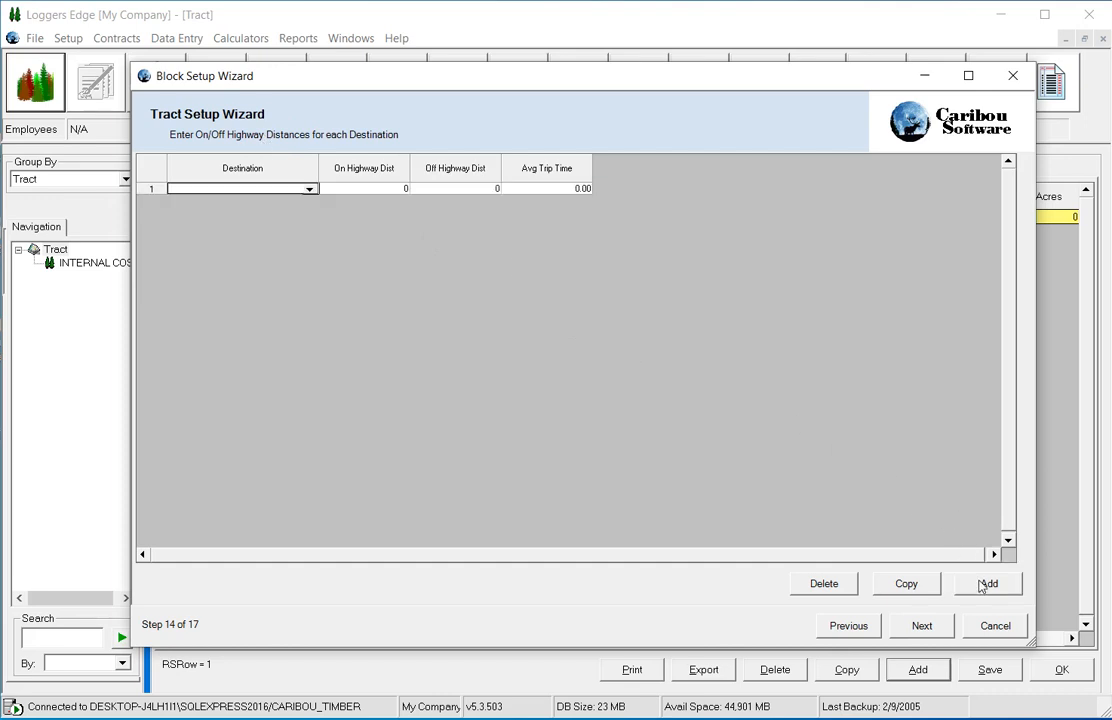
click(310, 190)
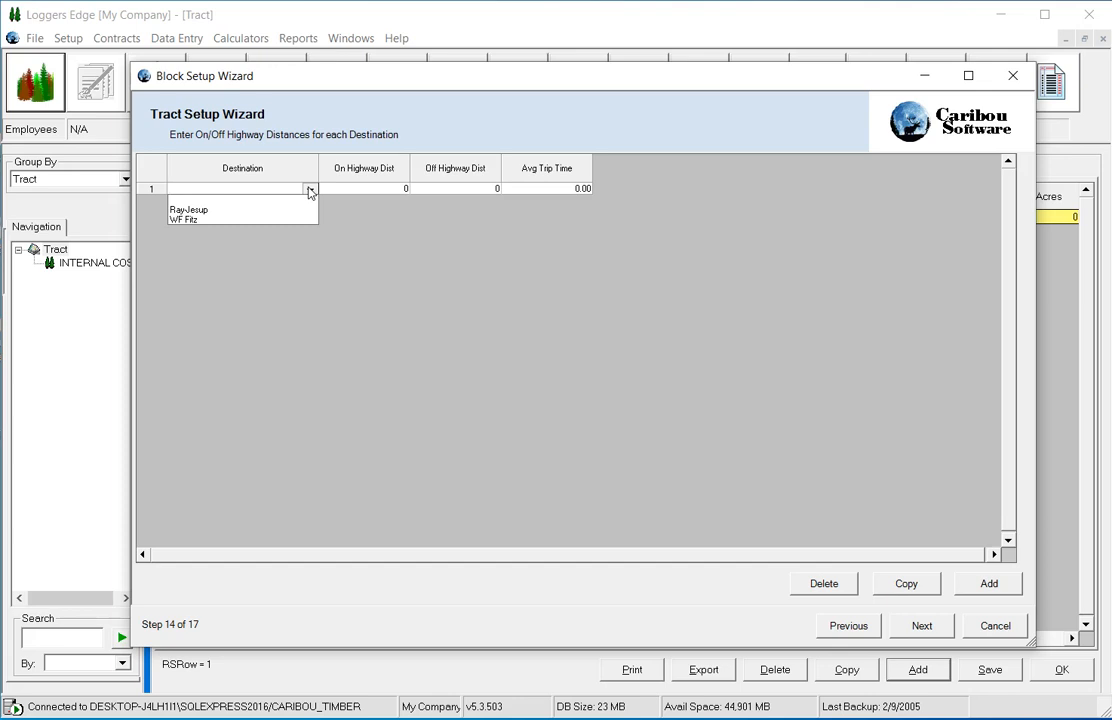
click(201, 210)
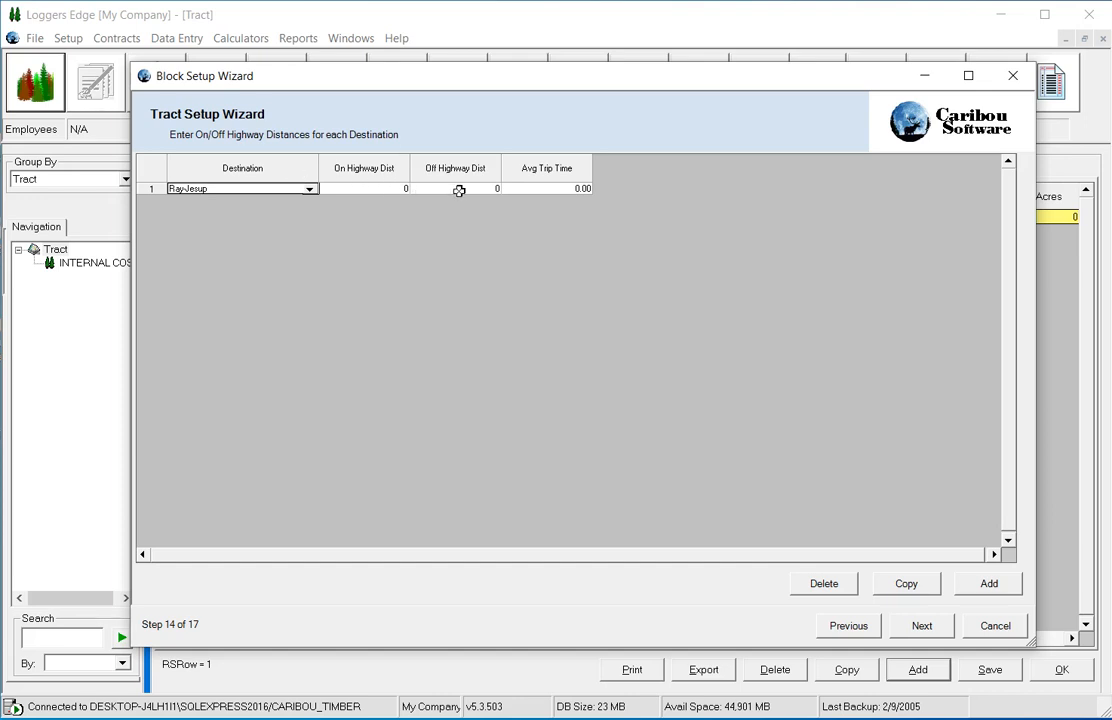
click(401, 188)
click(342, 188)
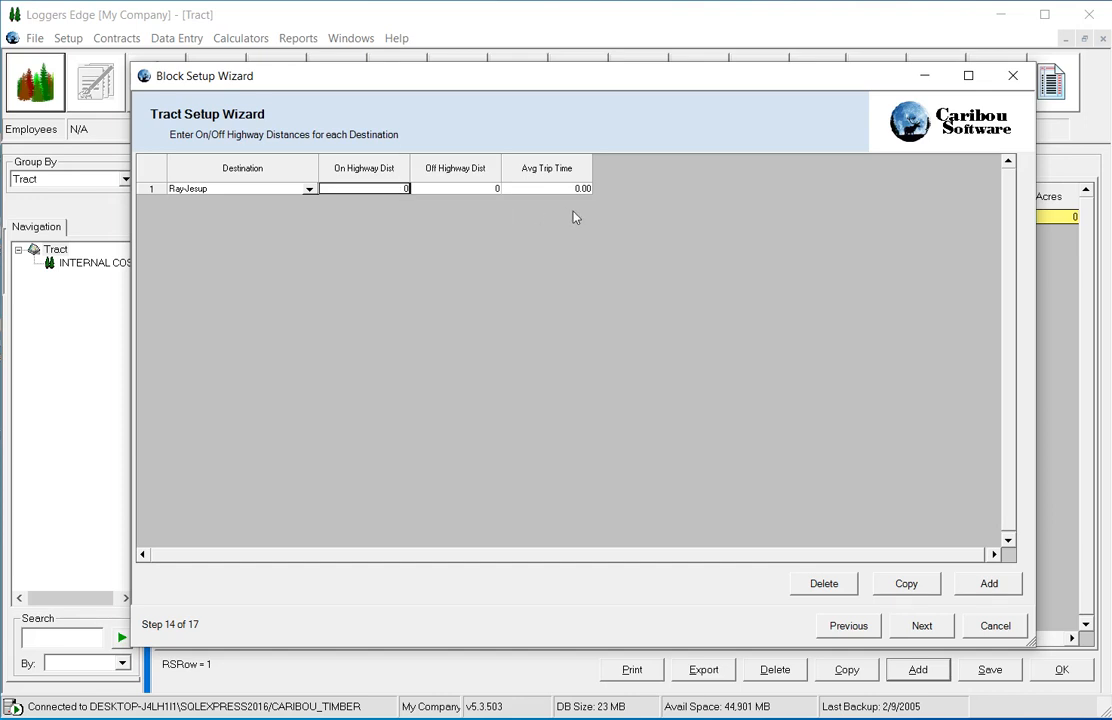
text(60)
Copy the Ray-Jesup distance row, change the copy's destination to WF Fitz and set its on-highway distance to 4
click(899, 582)
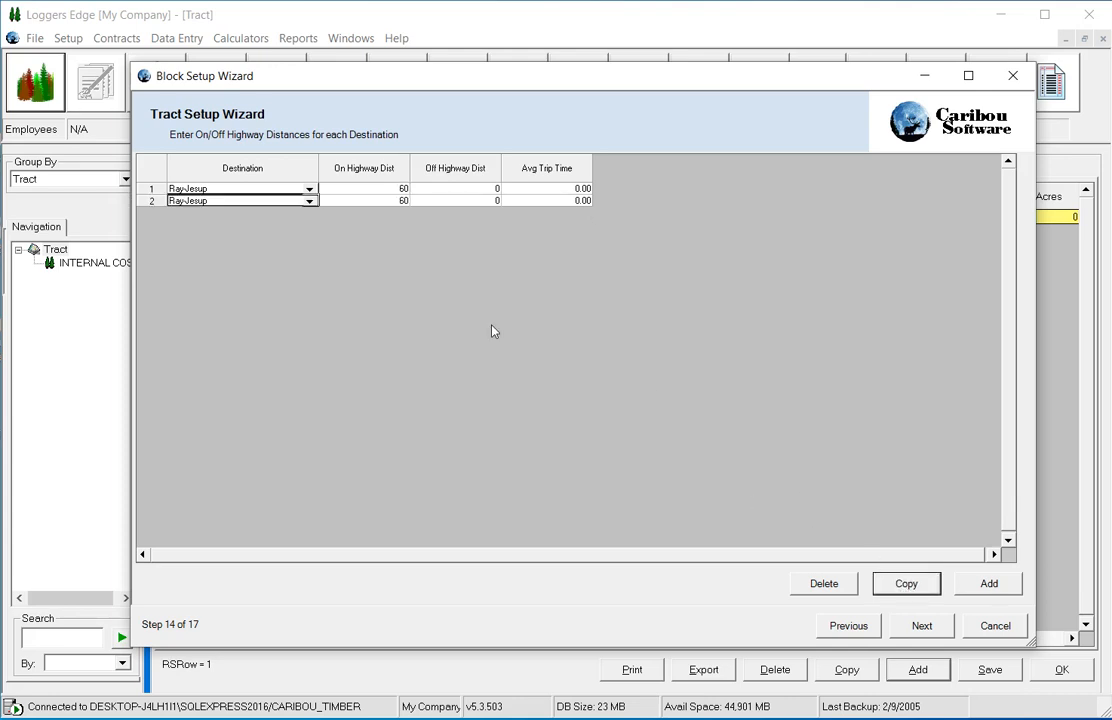
click(310, 201)
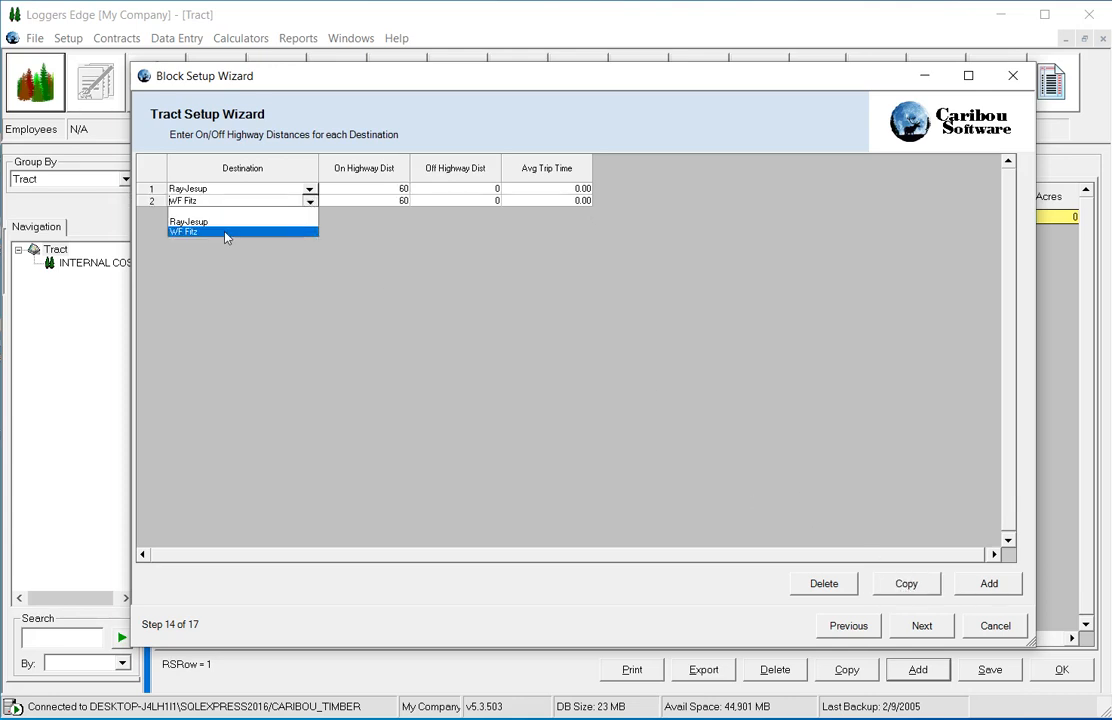
click(226, 232)
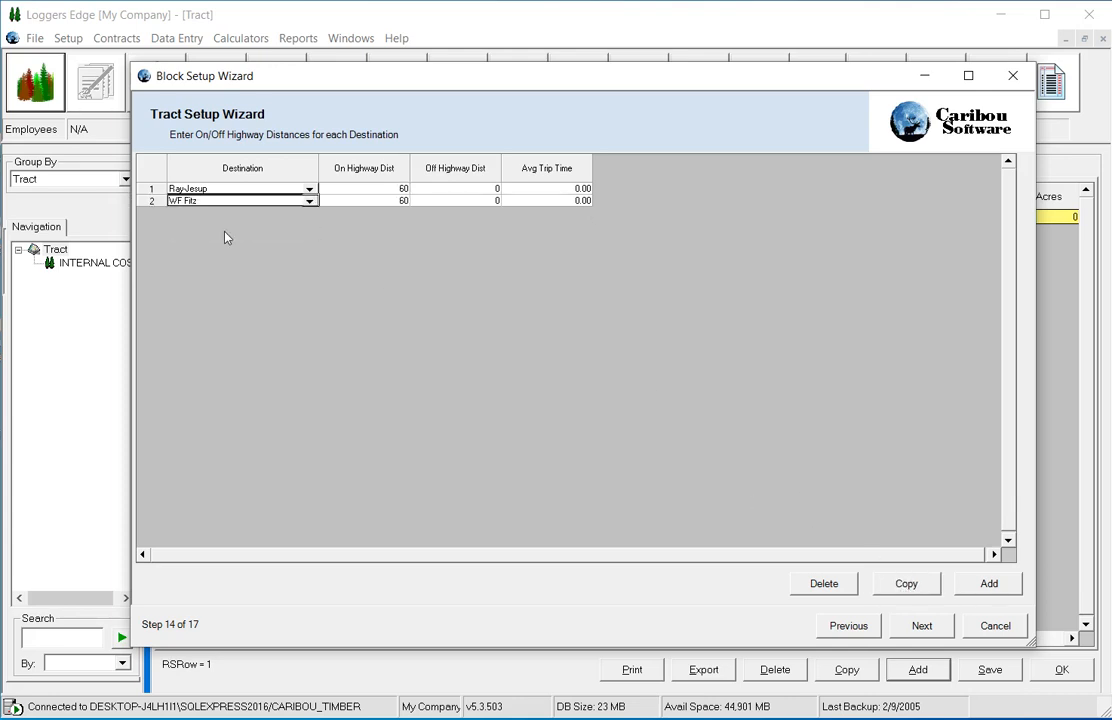
click(383, 203)
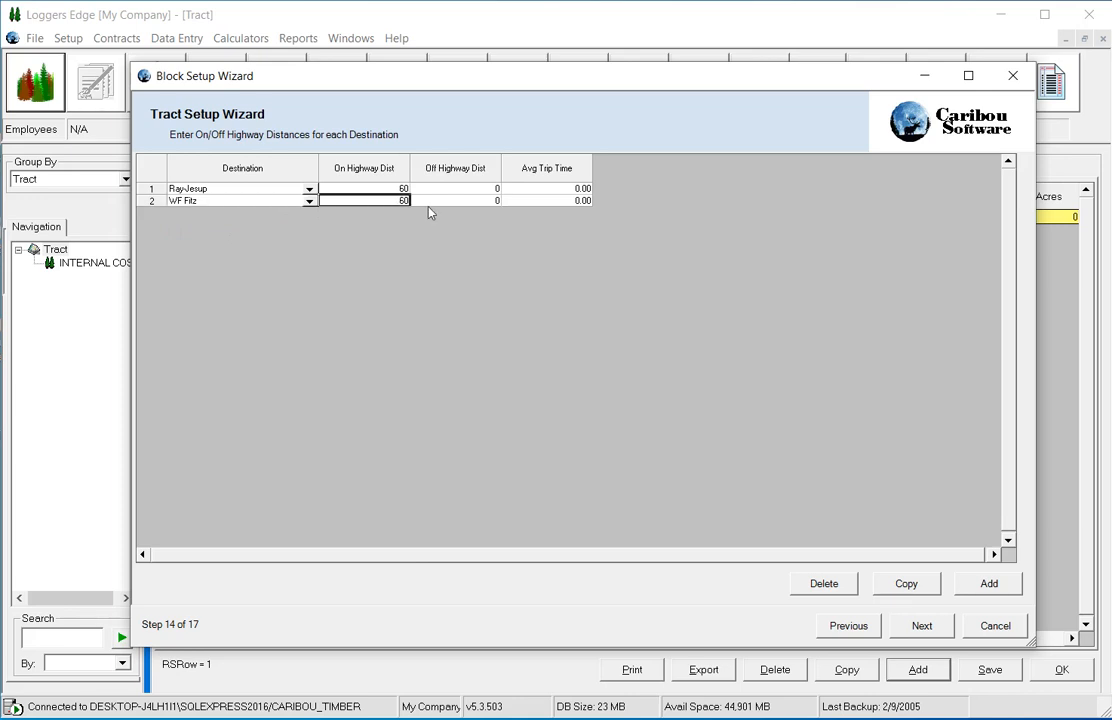
text(4)
key(Up)
Accept the highway distances and leave the bank loan or production advance blank, continuing to the tract's code and description
click(922, 628)
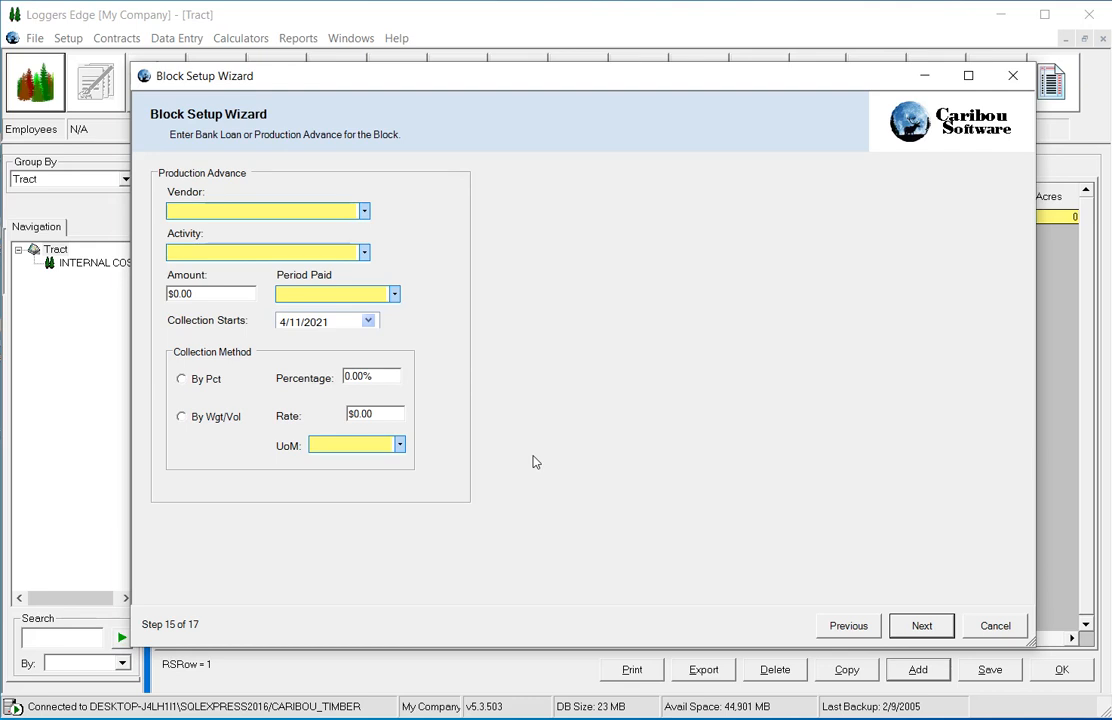
click(204, 293)
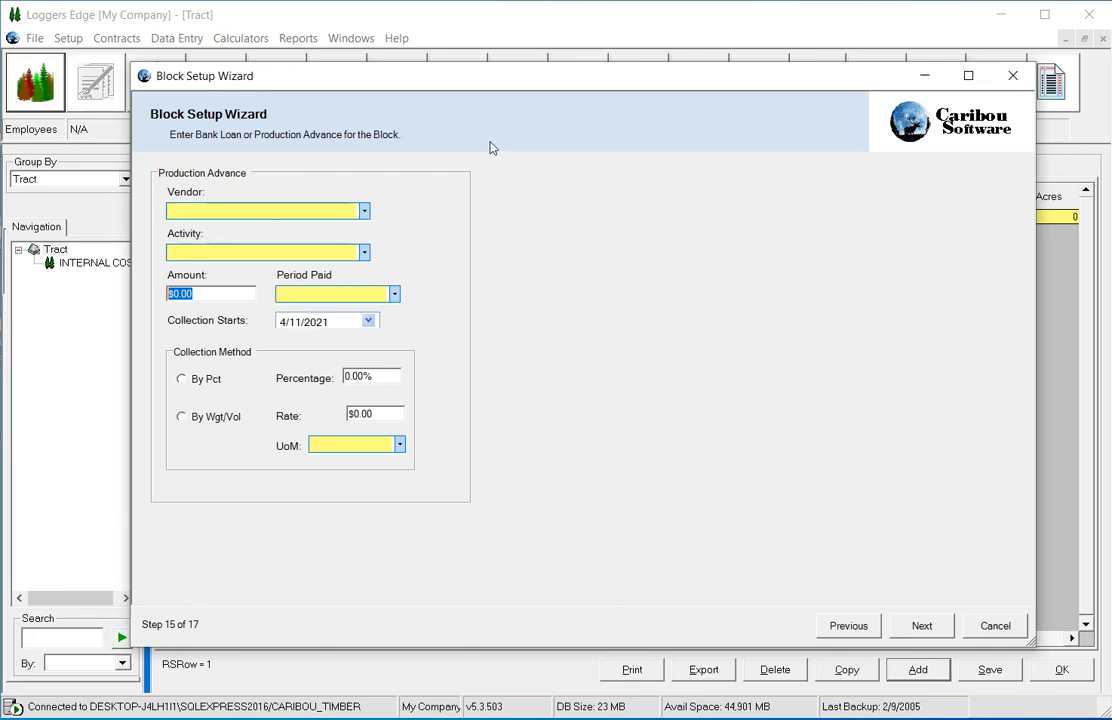
click(922, 624)
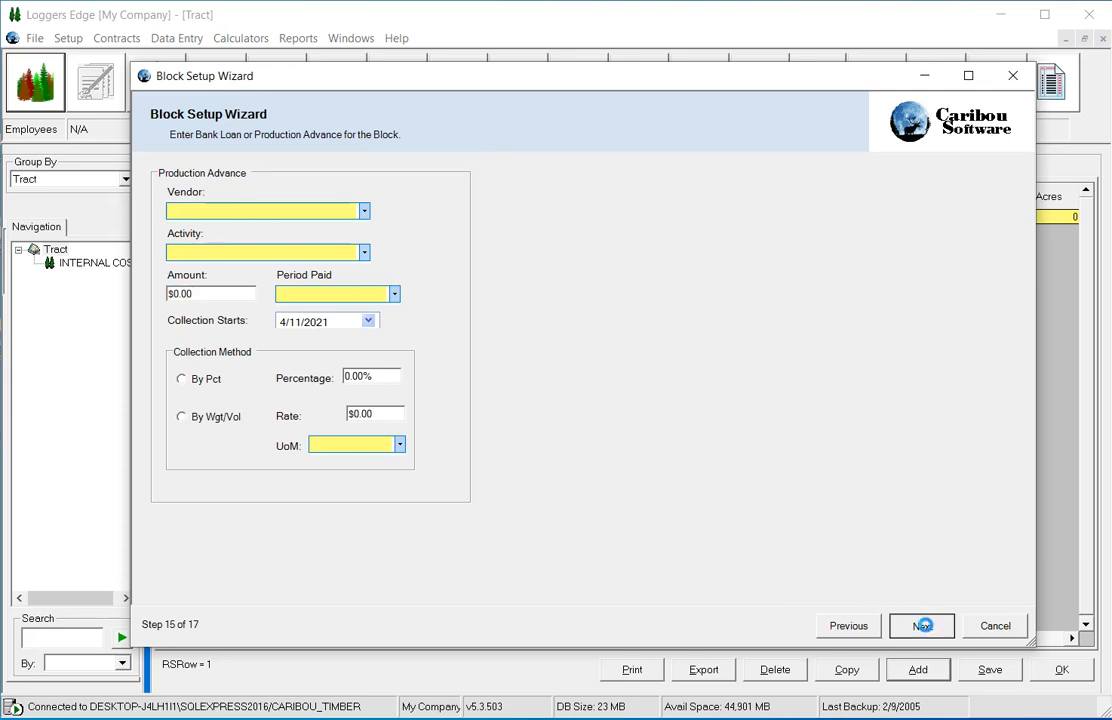
Enter Stella Estate as the tract's code, name and description
click(232, 166)
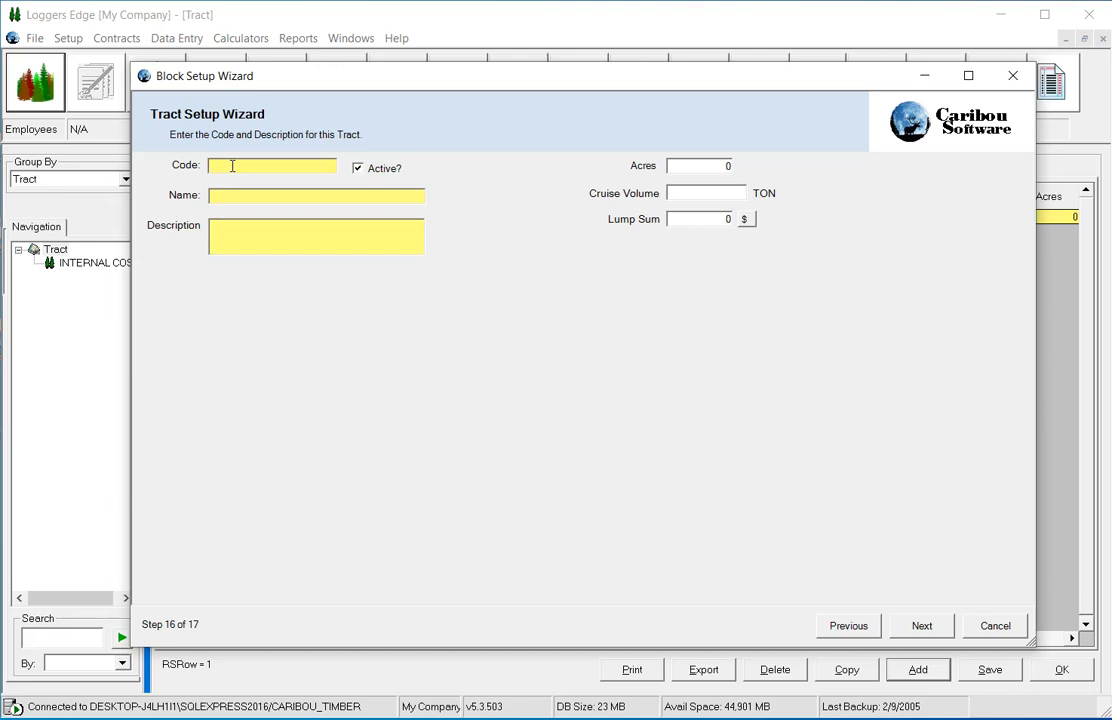
text(Stella Estate)
key(Tab)
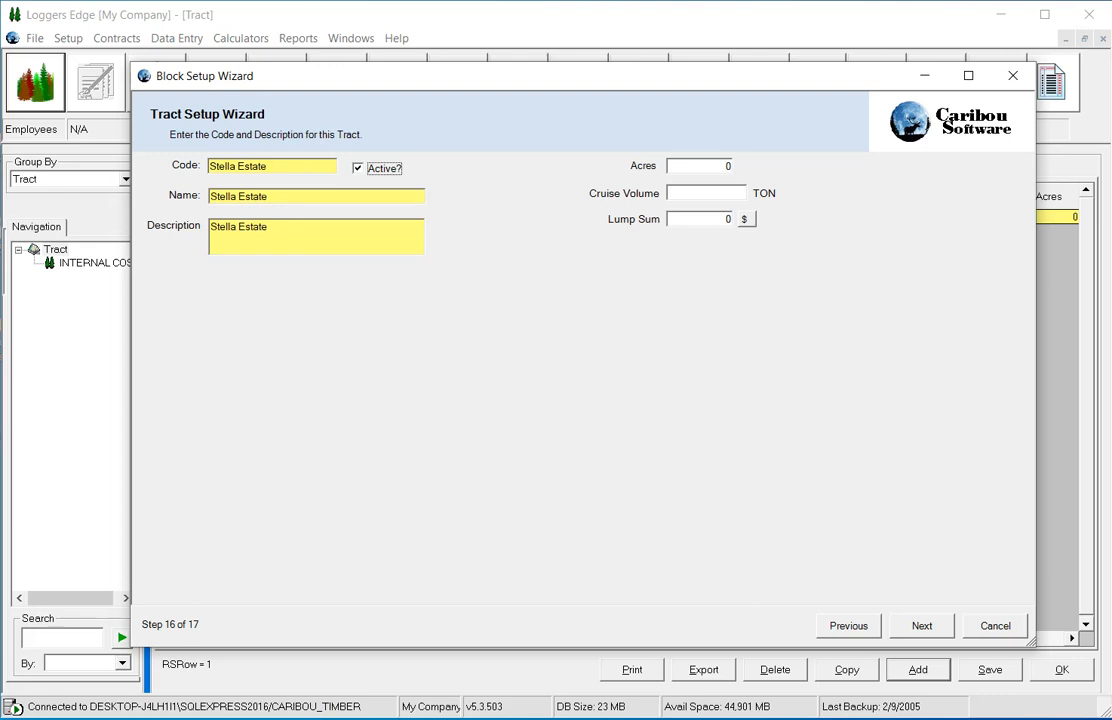
Append 21 to the tract's code, name and description so that each reads Stella Estate 21
click(281, 168)
text(21)
key(Tab)
click(295, 197)
text(21)
click(288, 232)
text(21)
Review the tract's description, code, acres and lump sum entries
drag(300, 228, 154, 211)
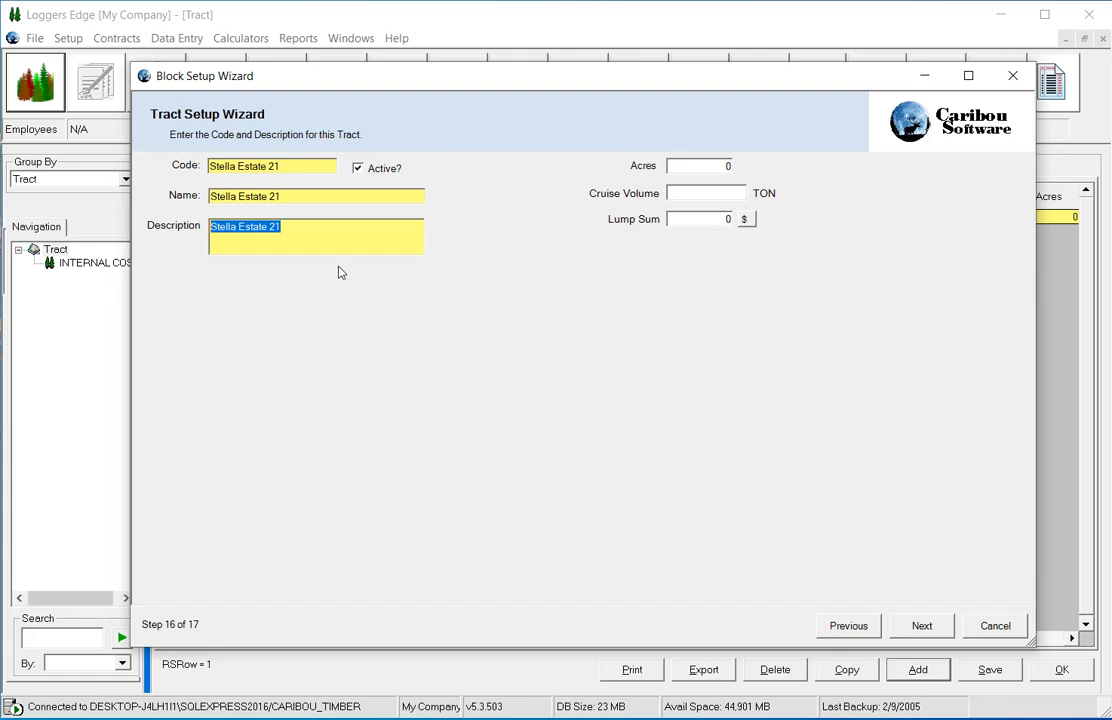
click(318, 230)
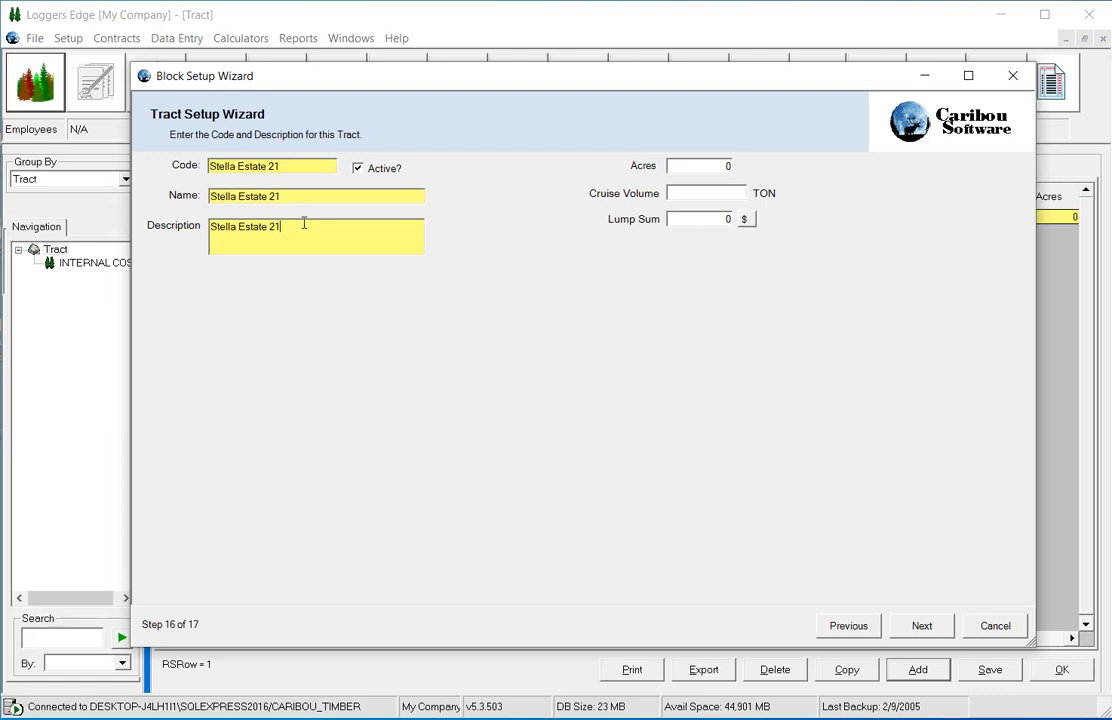
drag(304, 223, 200, 226)
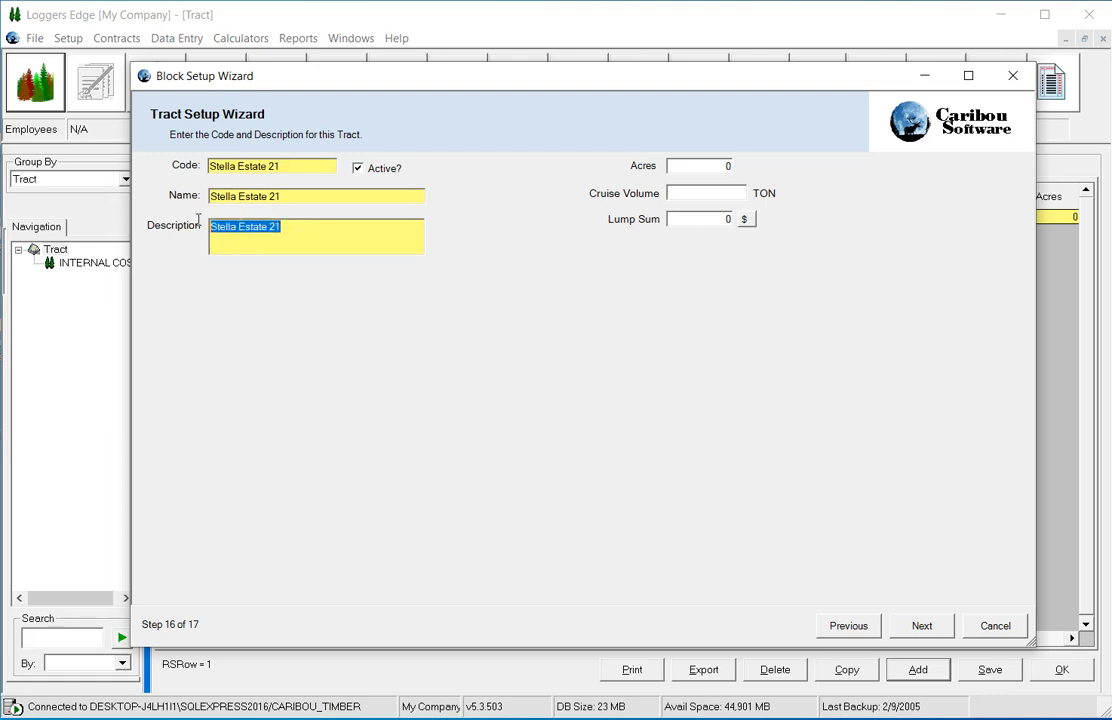
click(308, 166)
drag(308, 166, 170, 153)
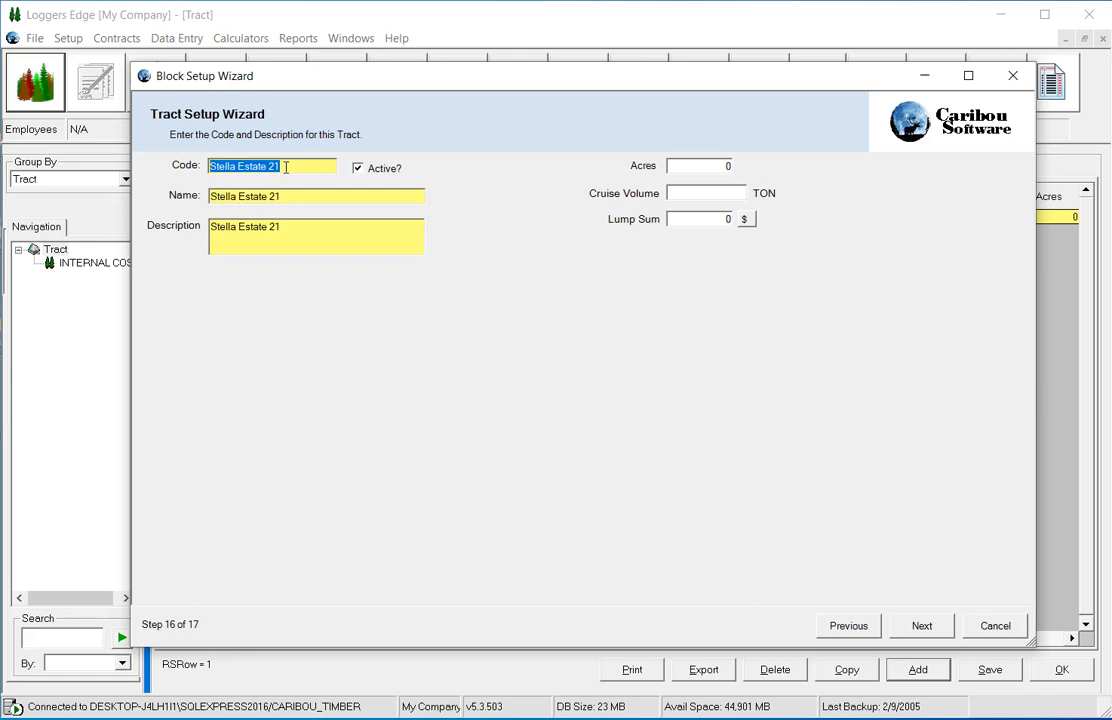
drag(286, 168, 200, 168)
drag(722, 167, 747, 160)
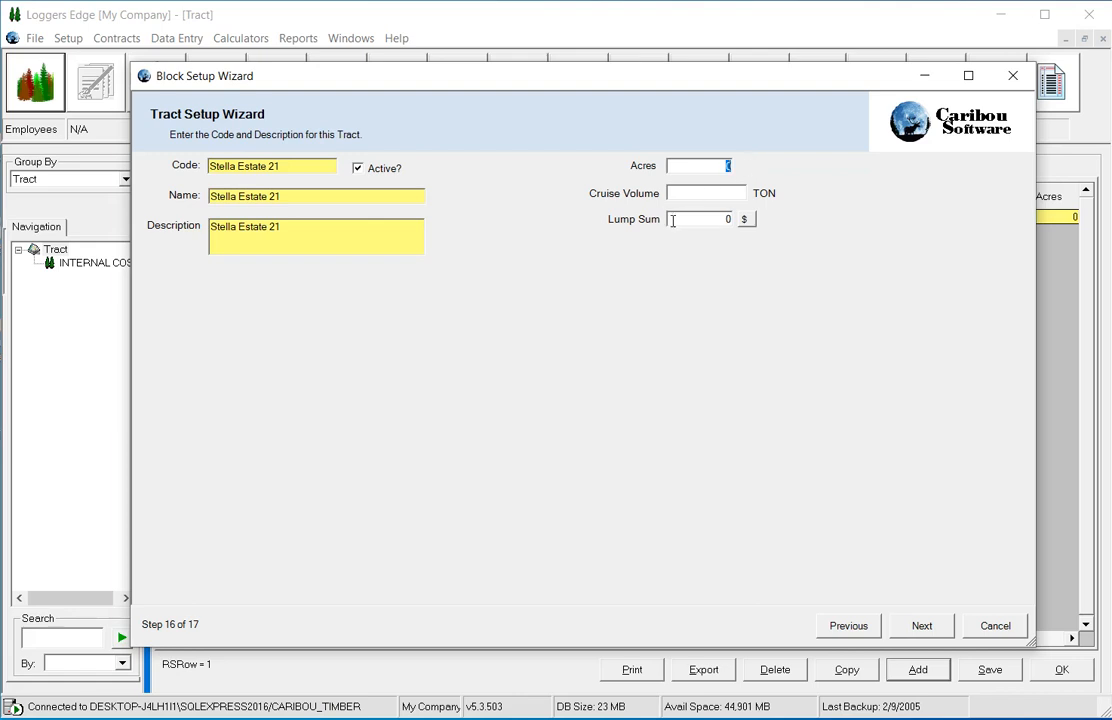
drag(690, 219, 743, 218)
Finish the wizard to save the tract, and select the Stella Estate 21 row in the tract list
click(922, 627)
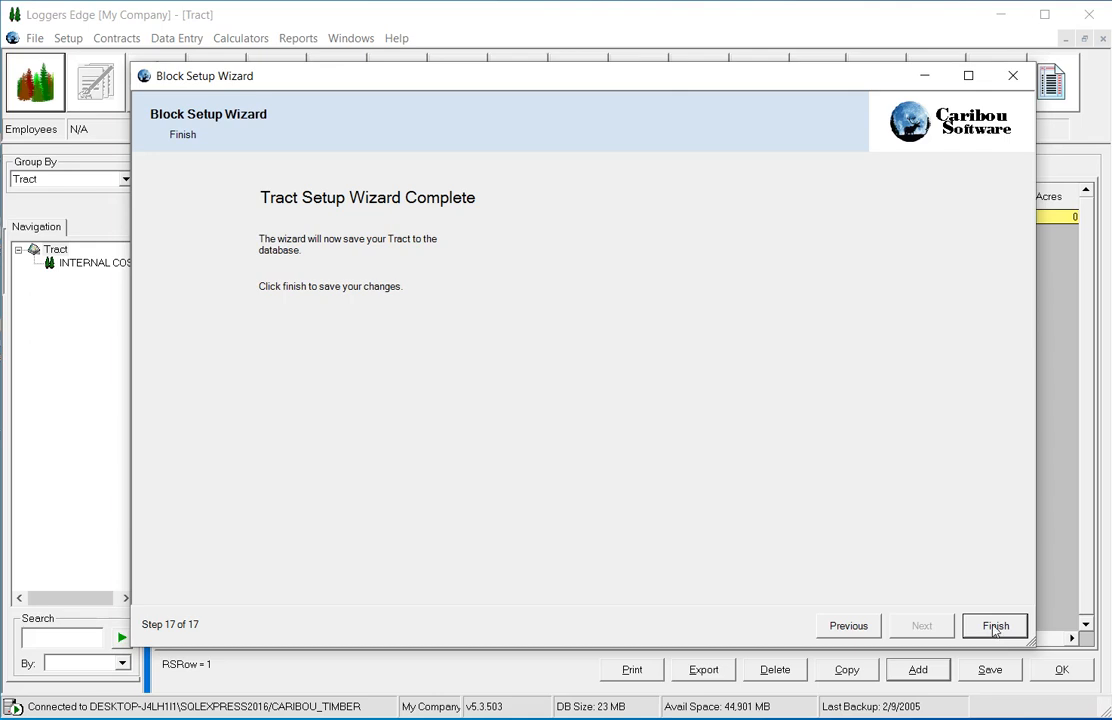
click(846, 626)
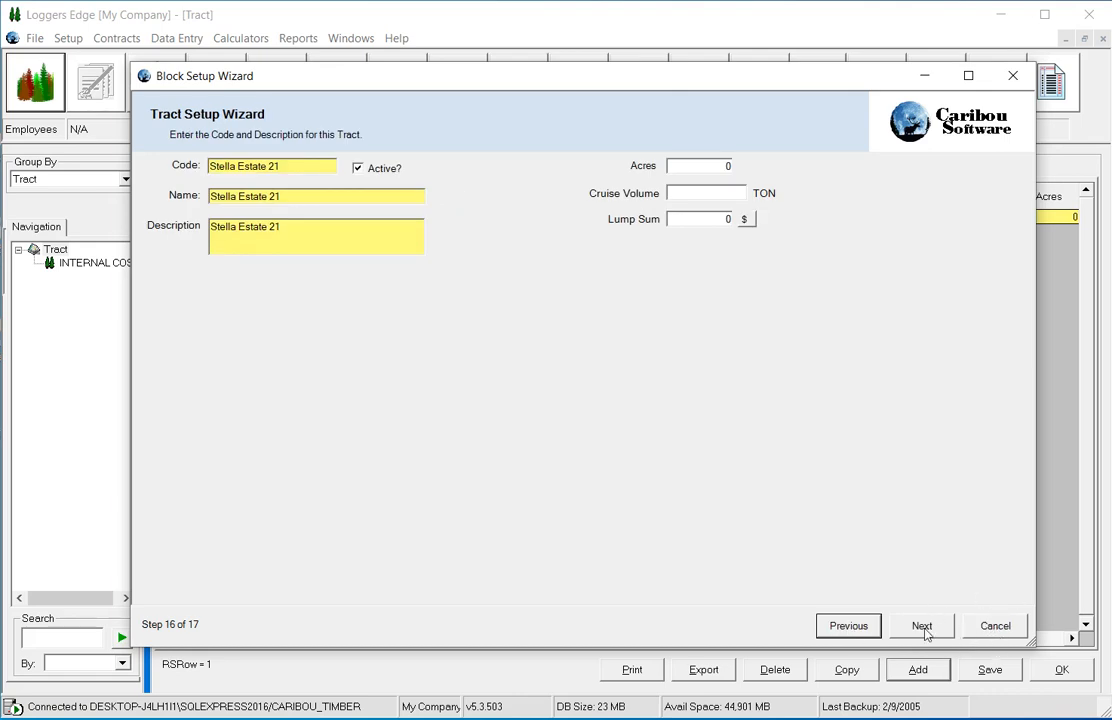
click(922, 627)
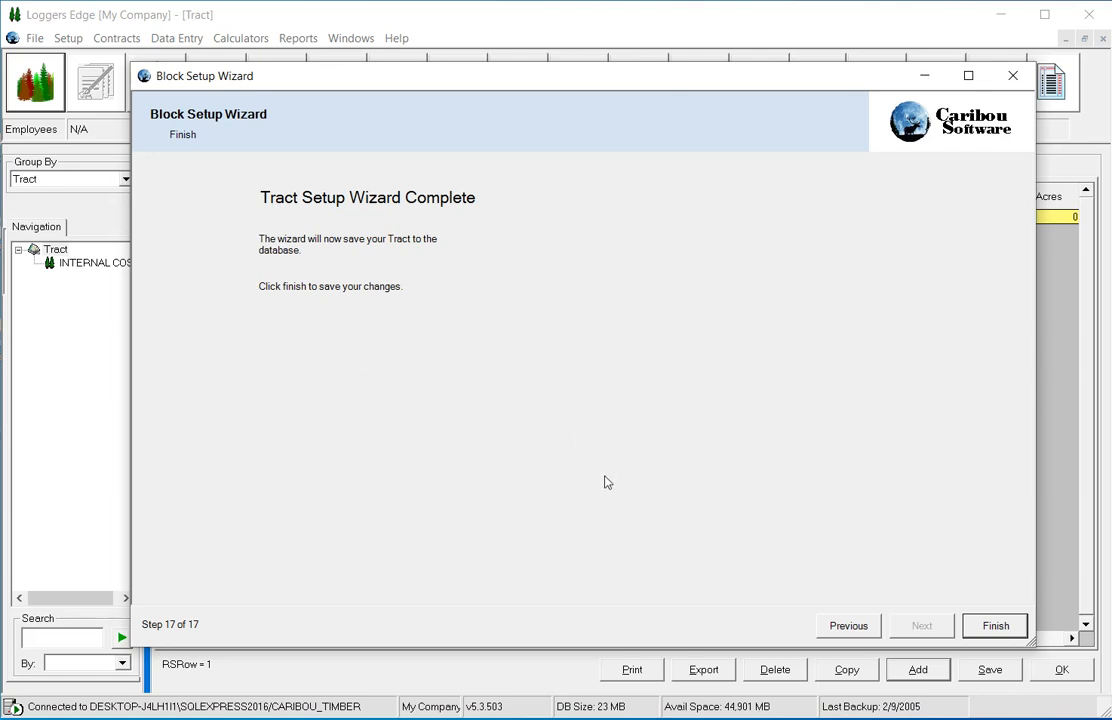
click(995, 625)
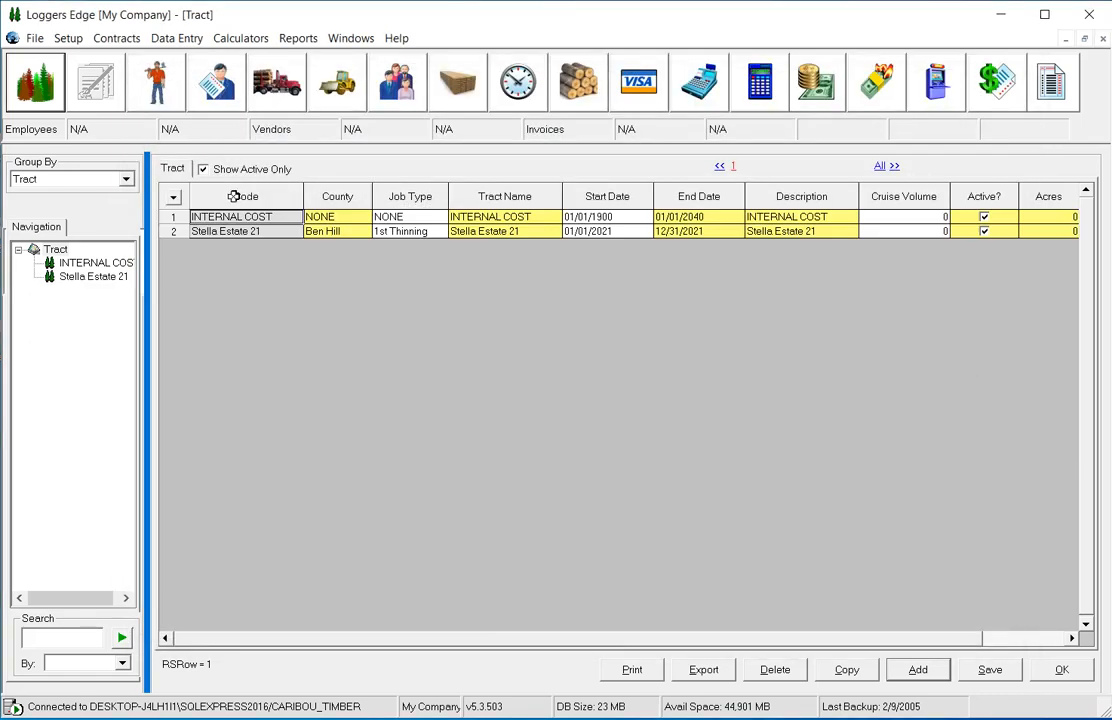
click(172, 231)
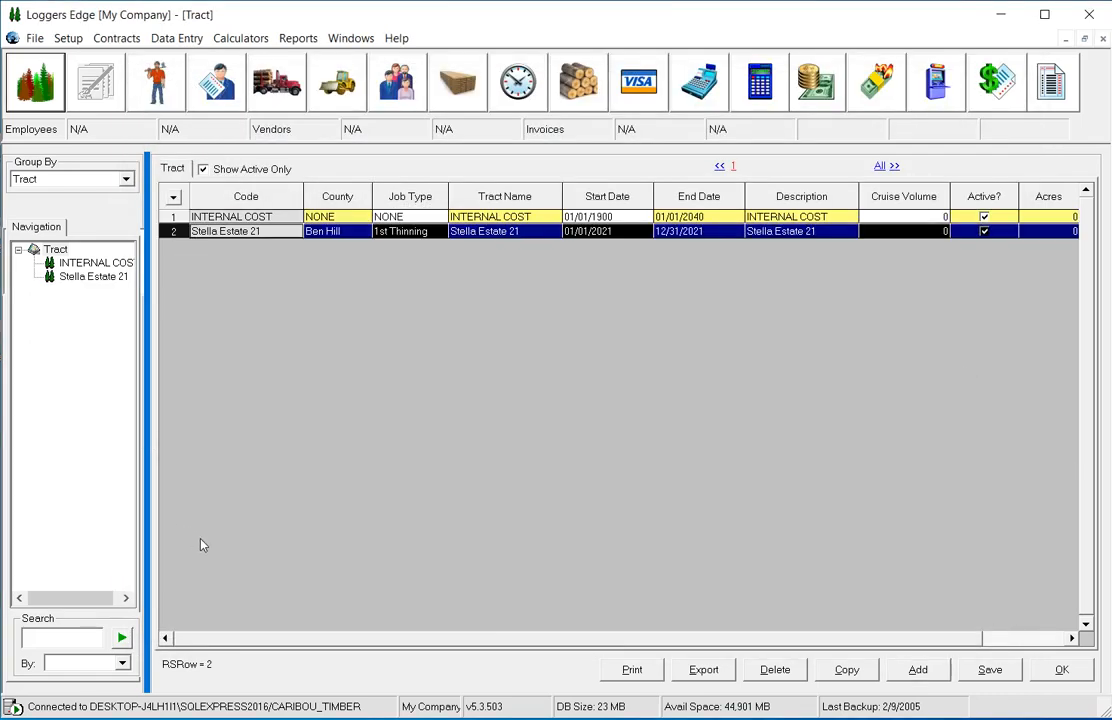